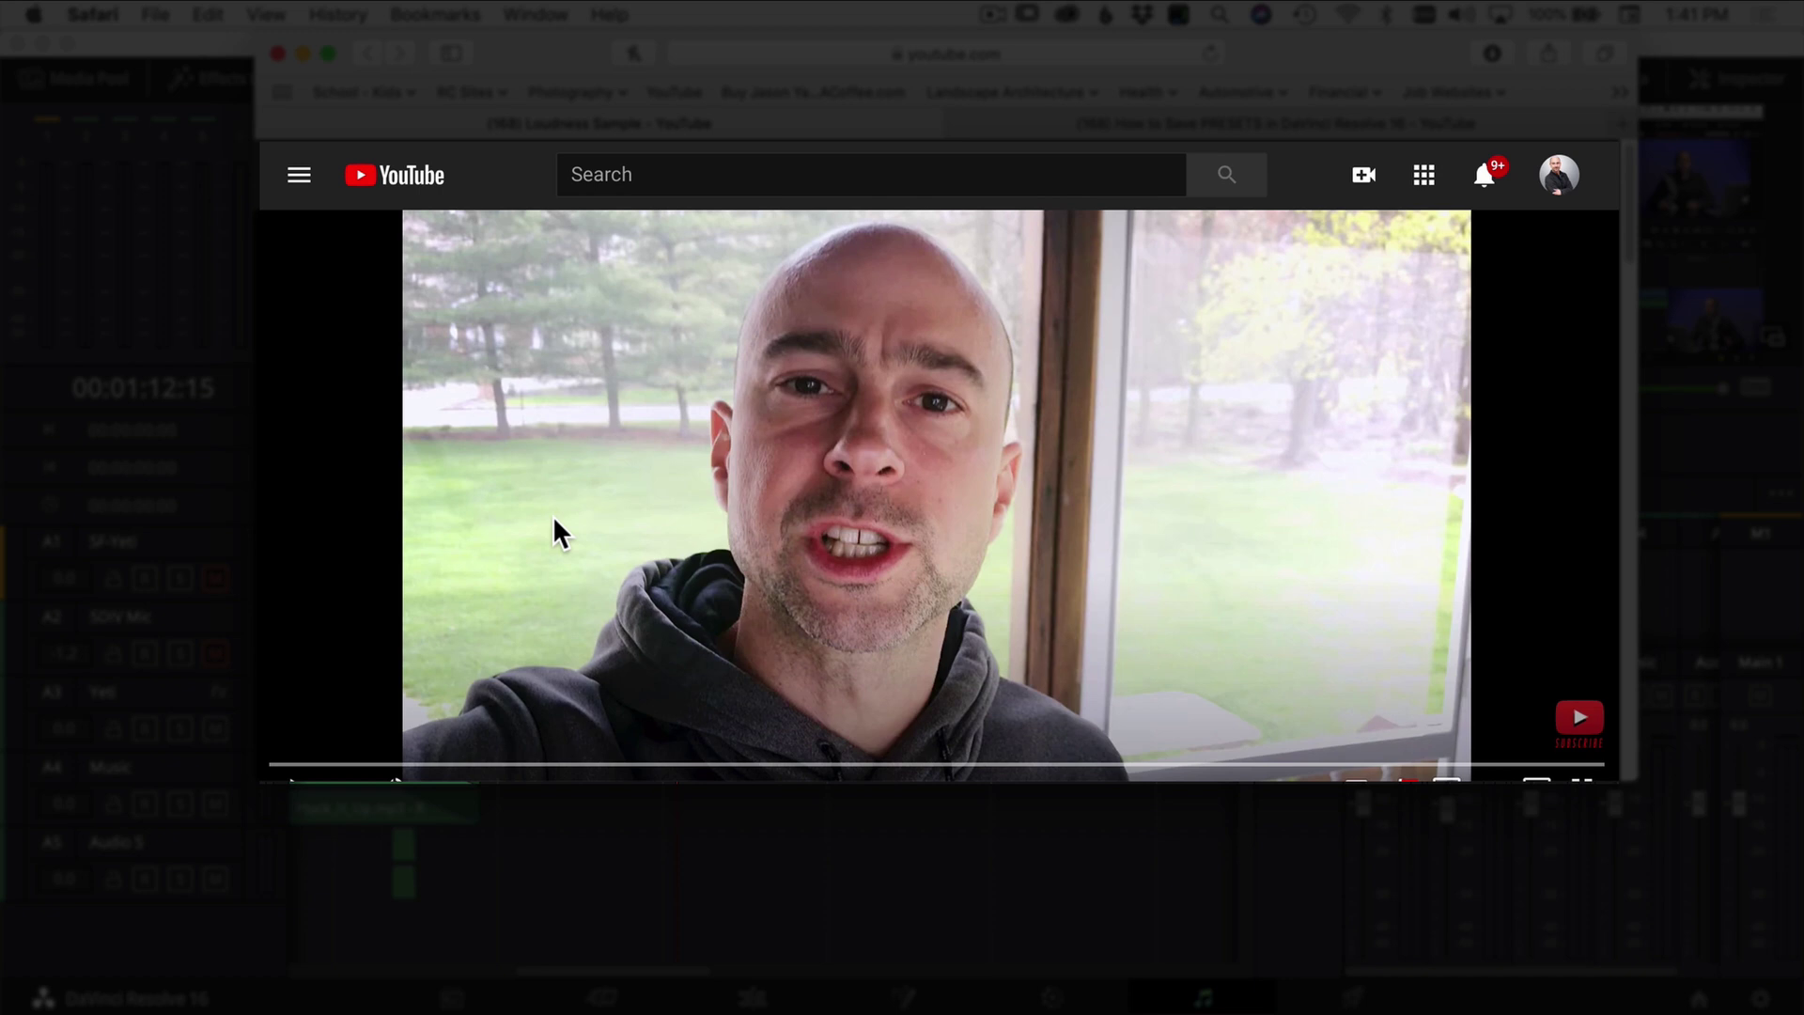
- Play part of the Loudness Sample video, and show Stats for nerds for it and for the DaVinci Resolve presets video
click(553, 515)
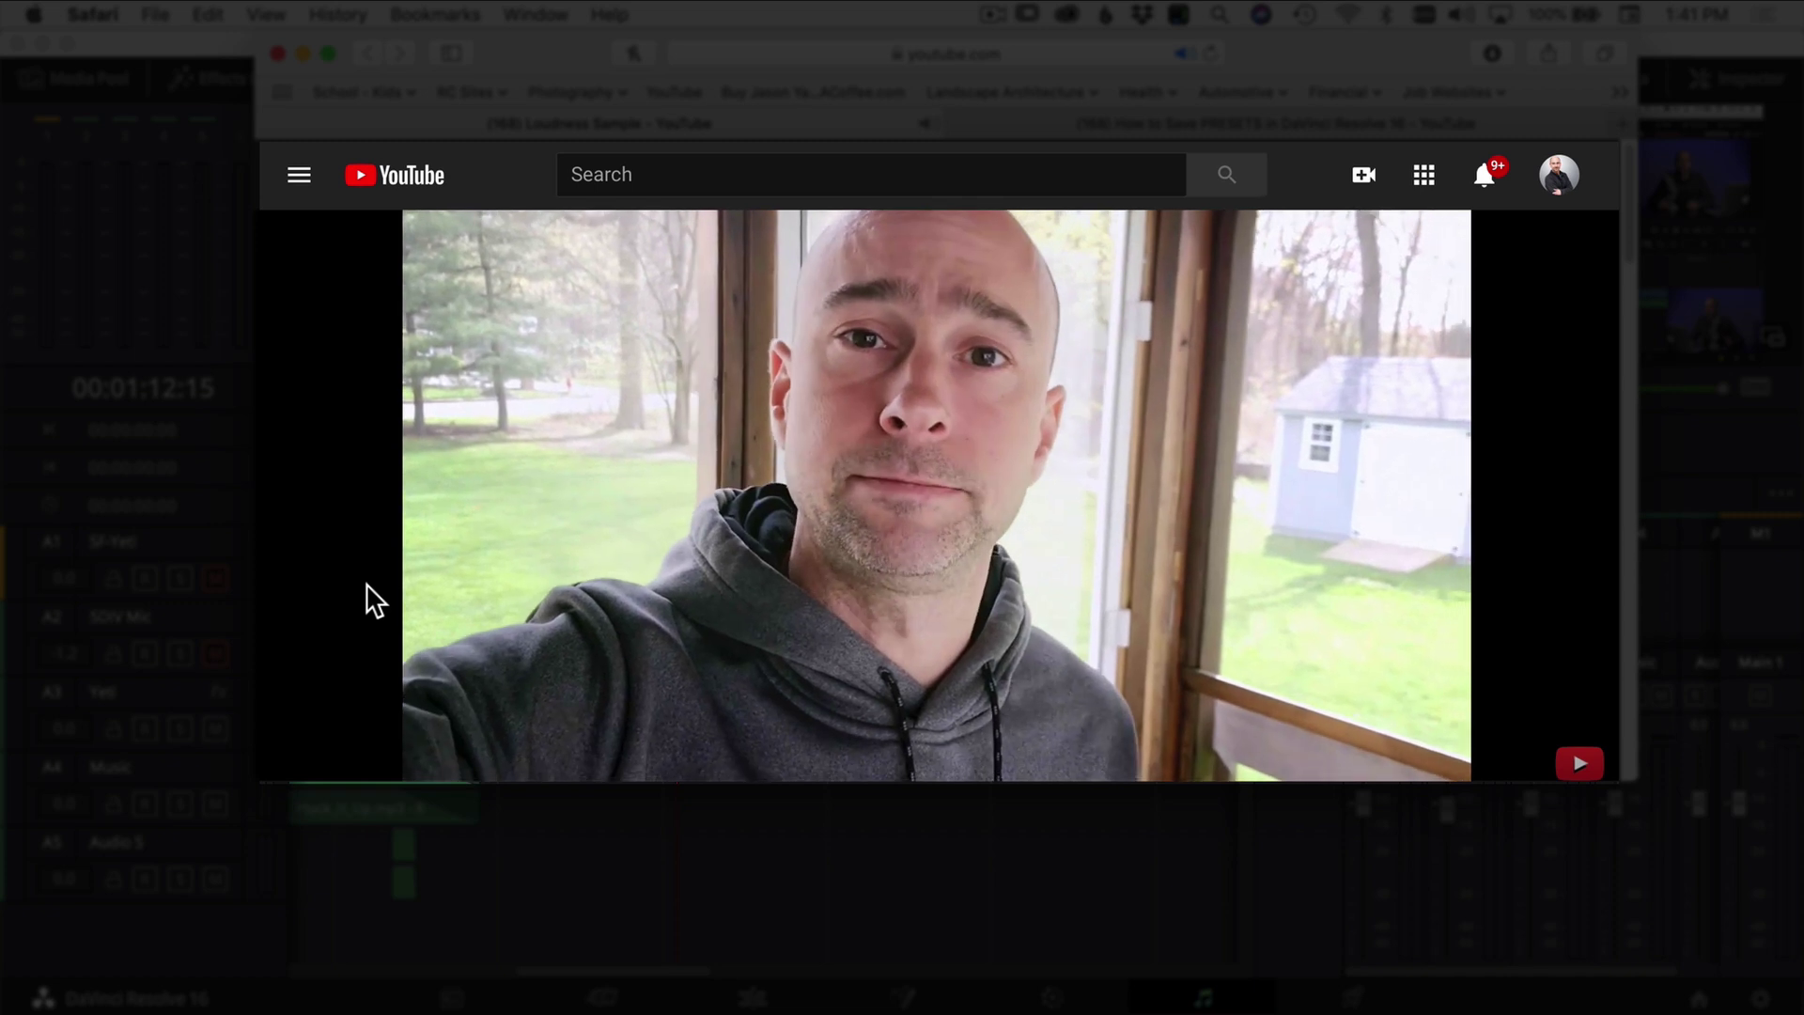
key(space)
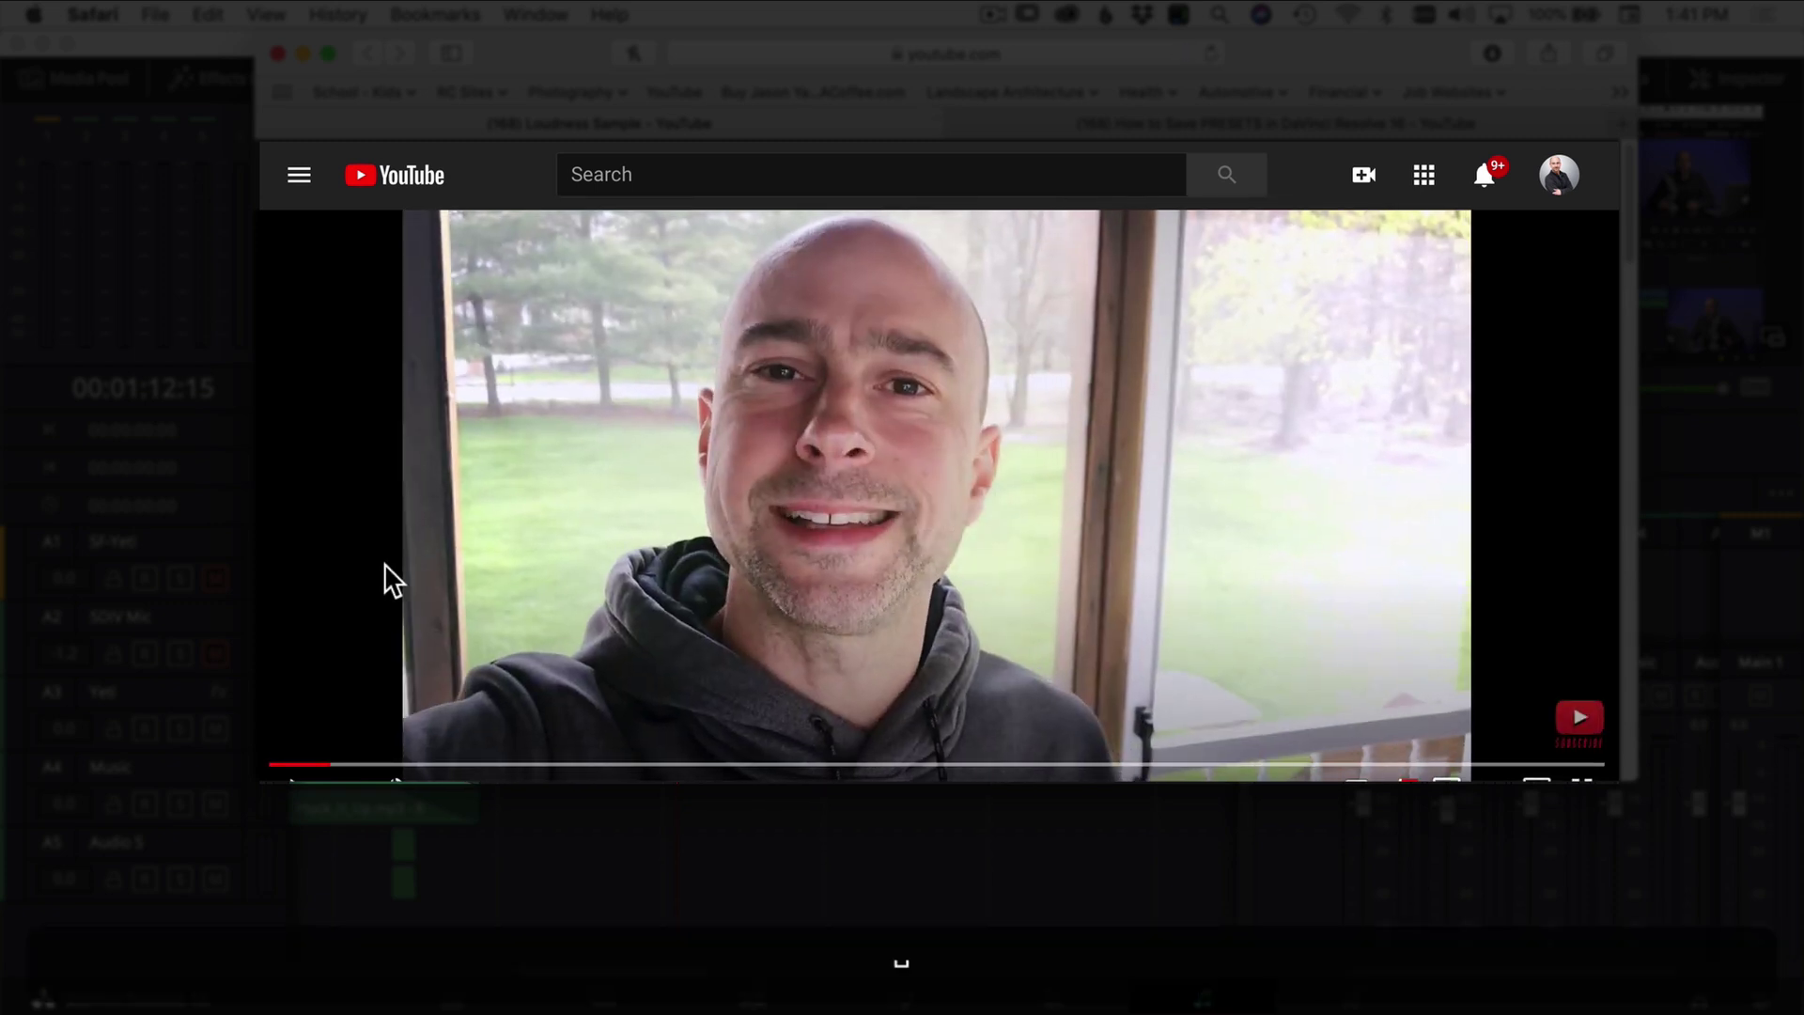
right_click(664, 517)
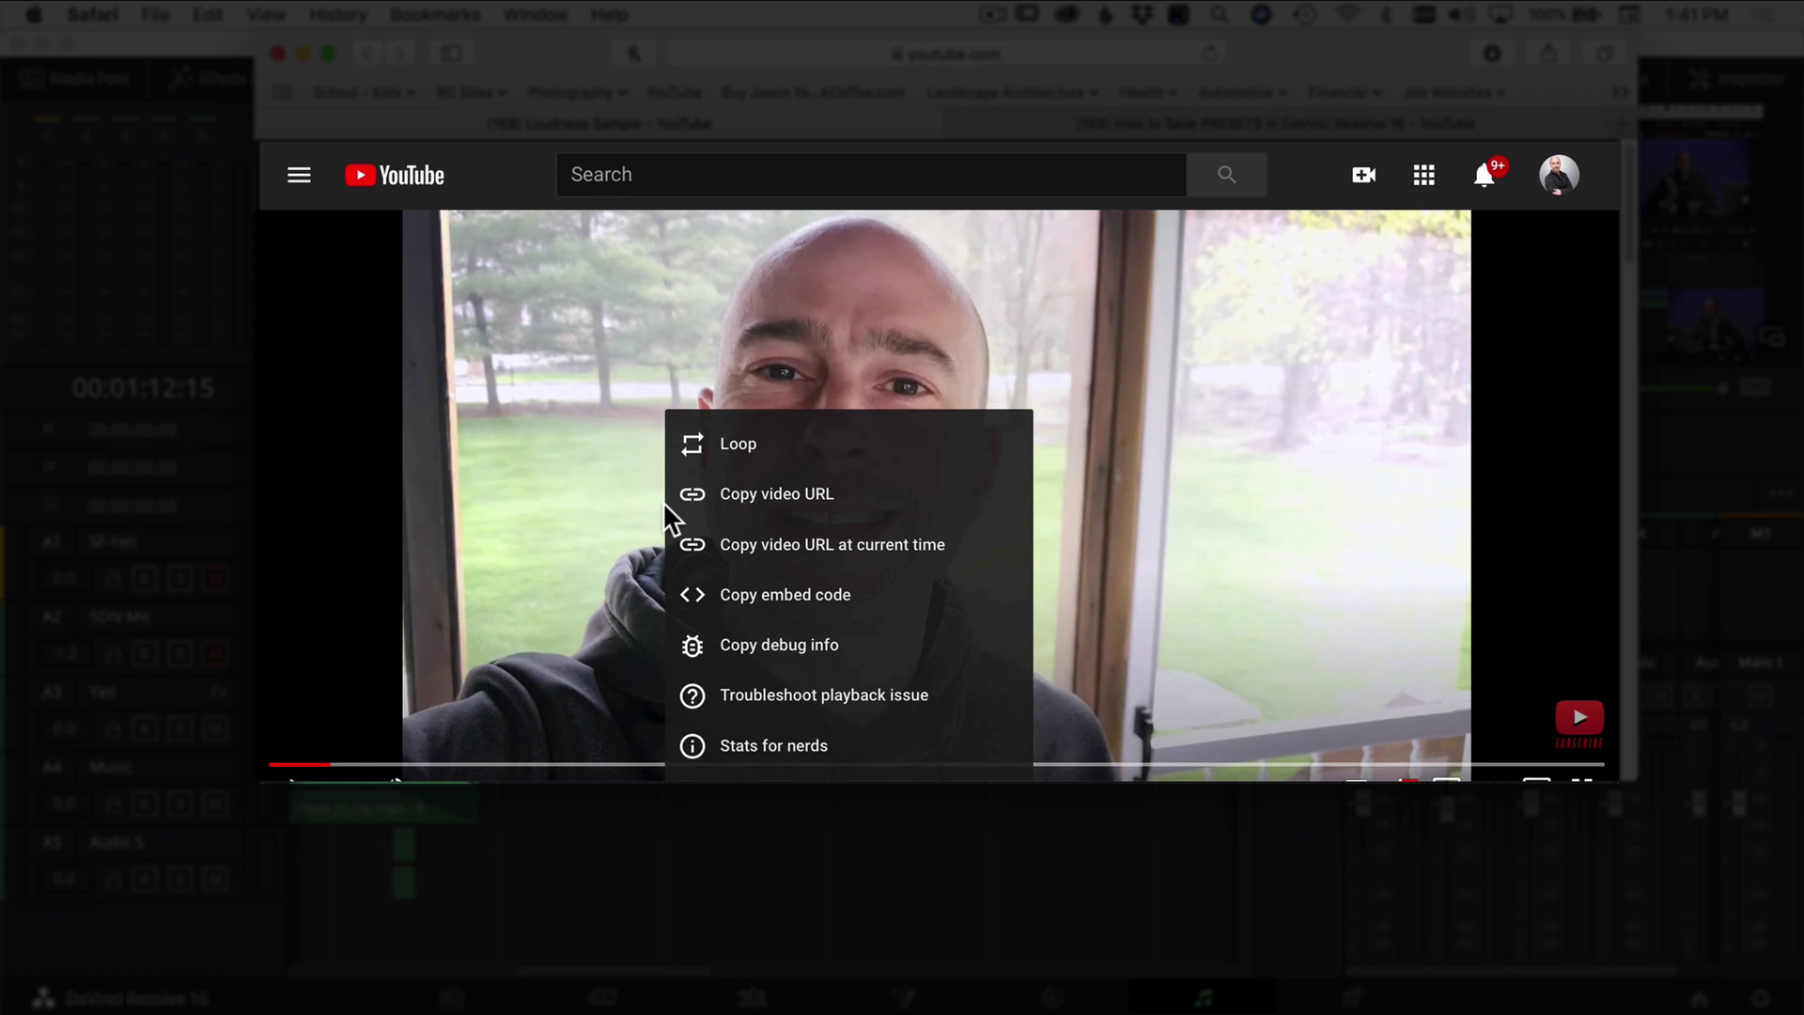
click(825, 749)
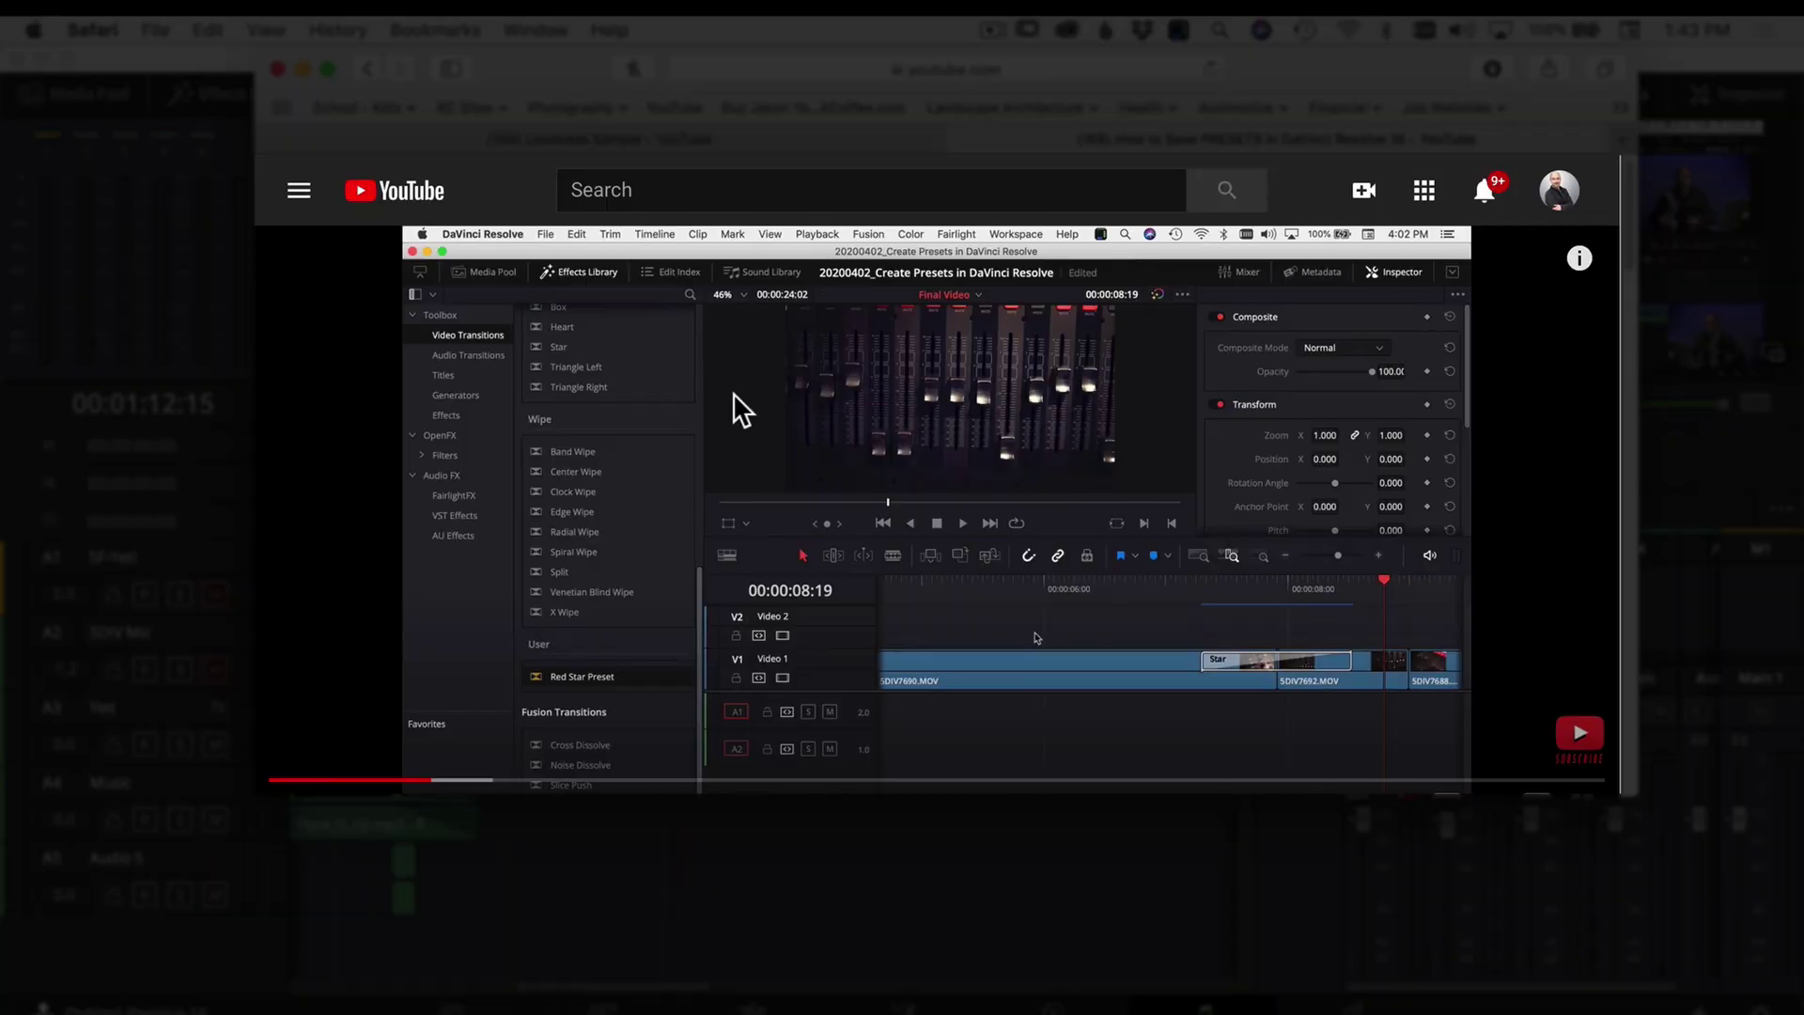
right_click(666, 389)
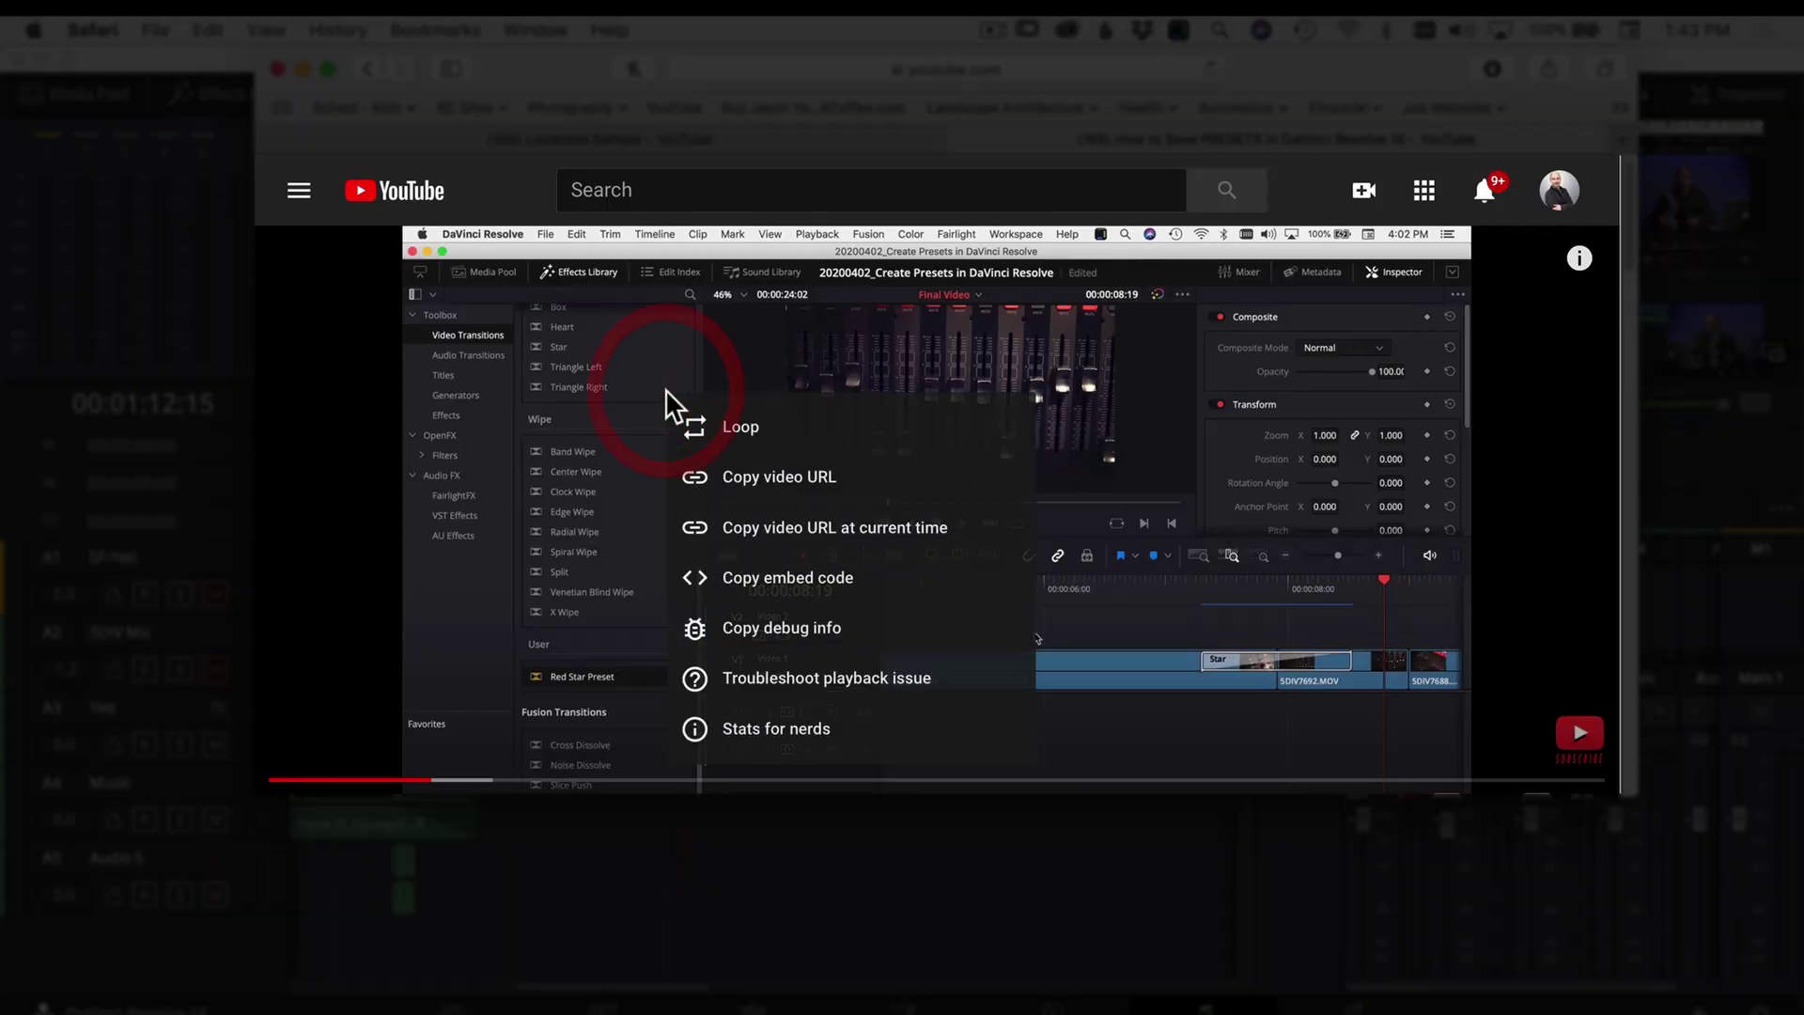
click(822, 735)
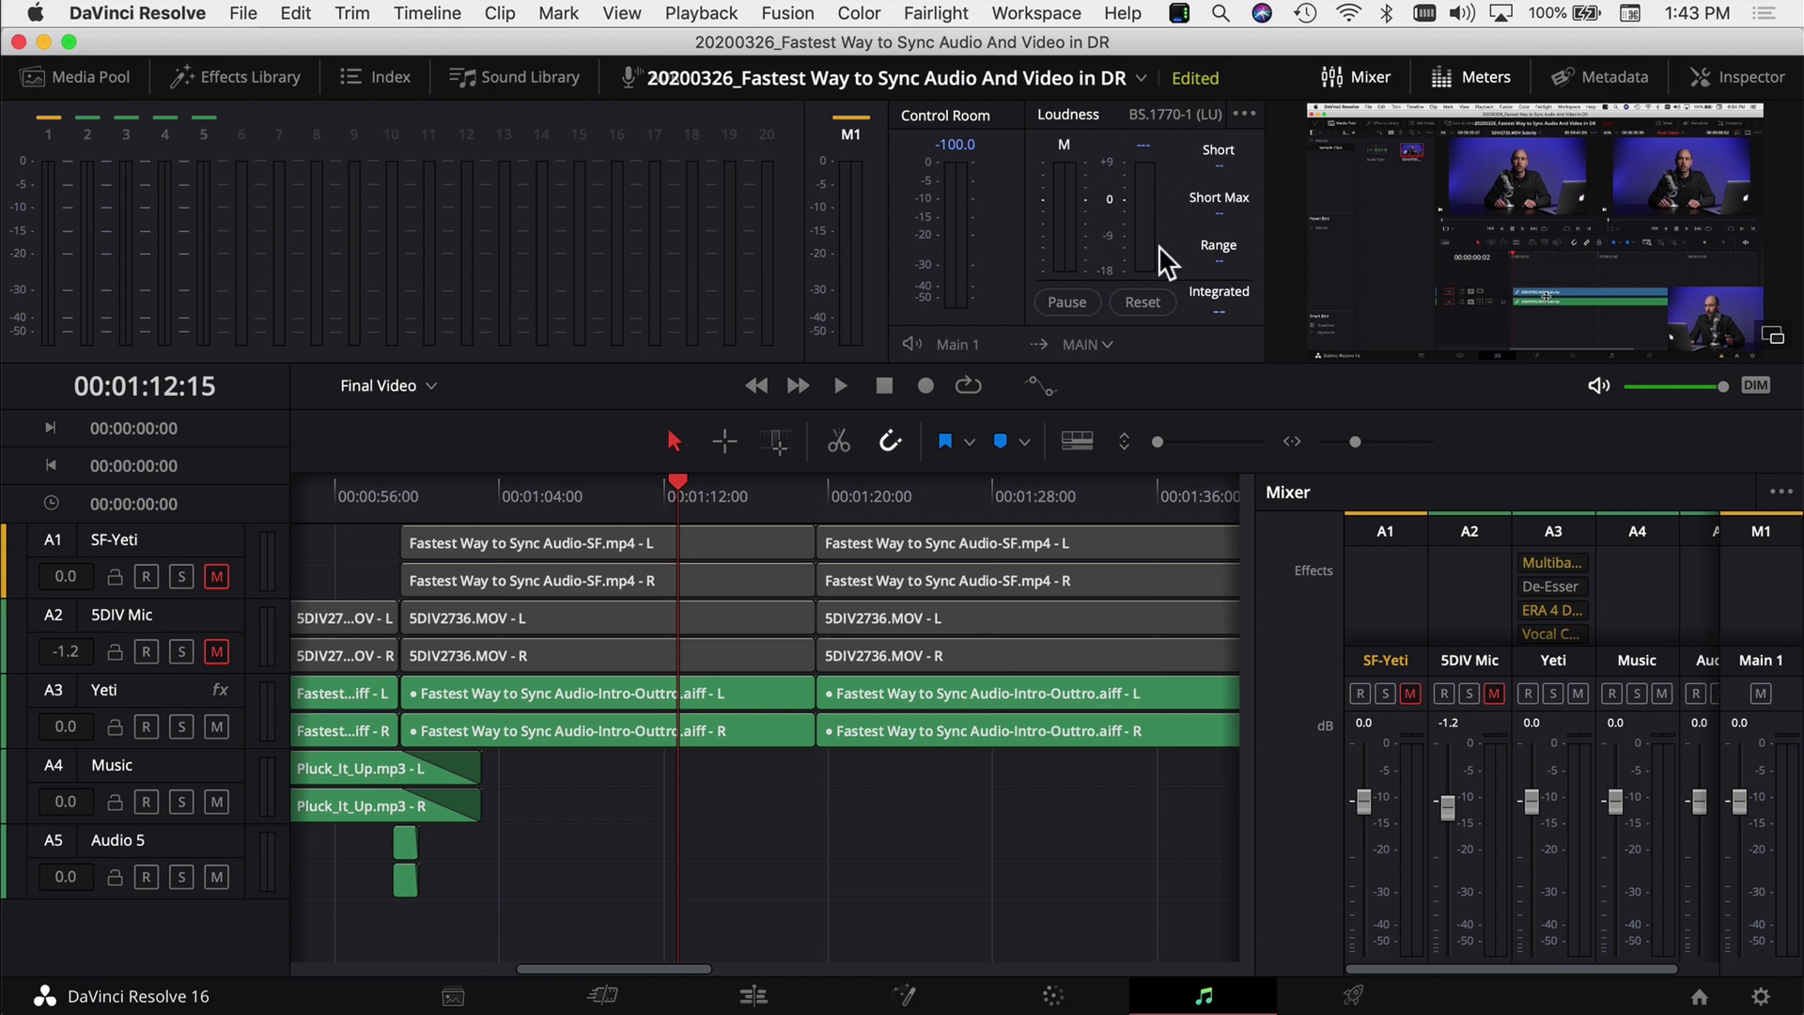
- In DaVinci Resolve, play the Final Video timeline from 00:01:08:15 for about two seconds to check the loudness meters
click(595, 496)
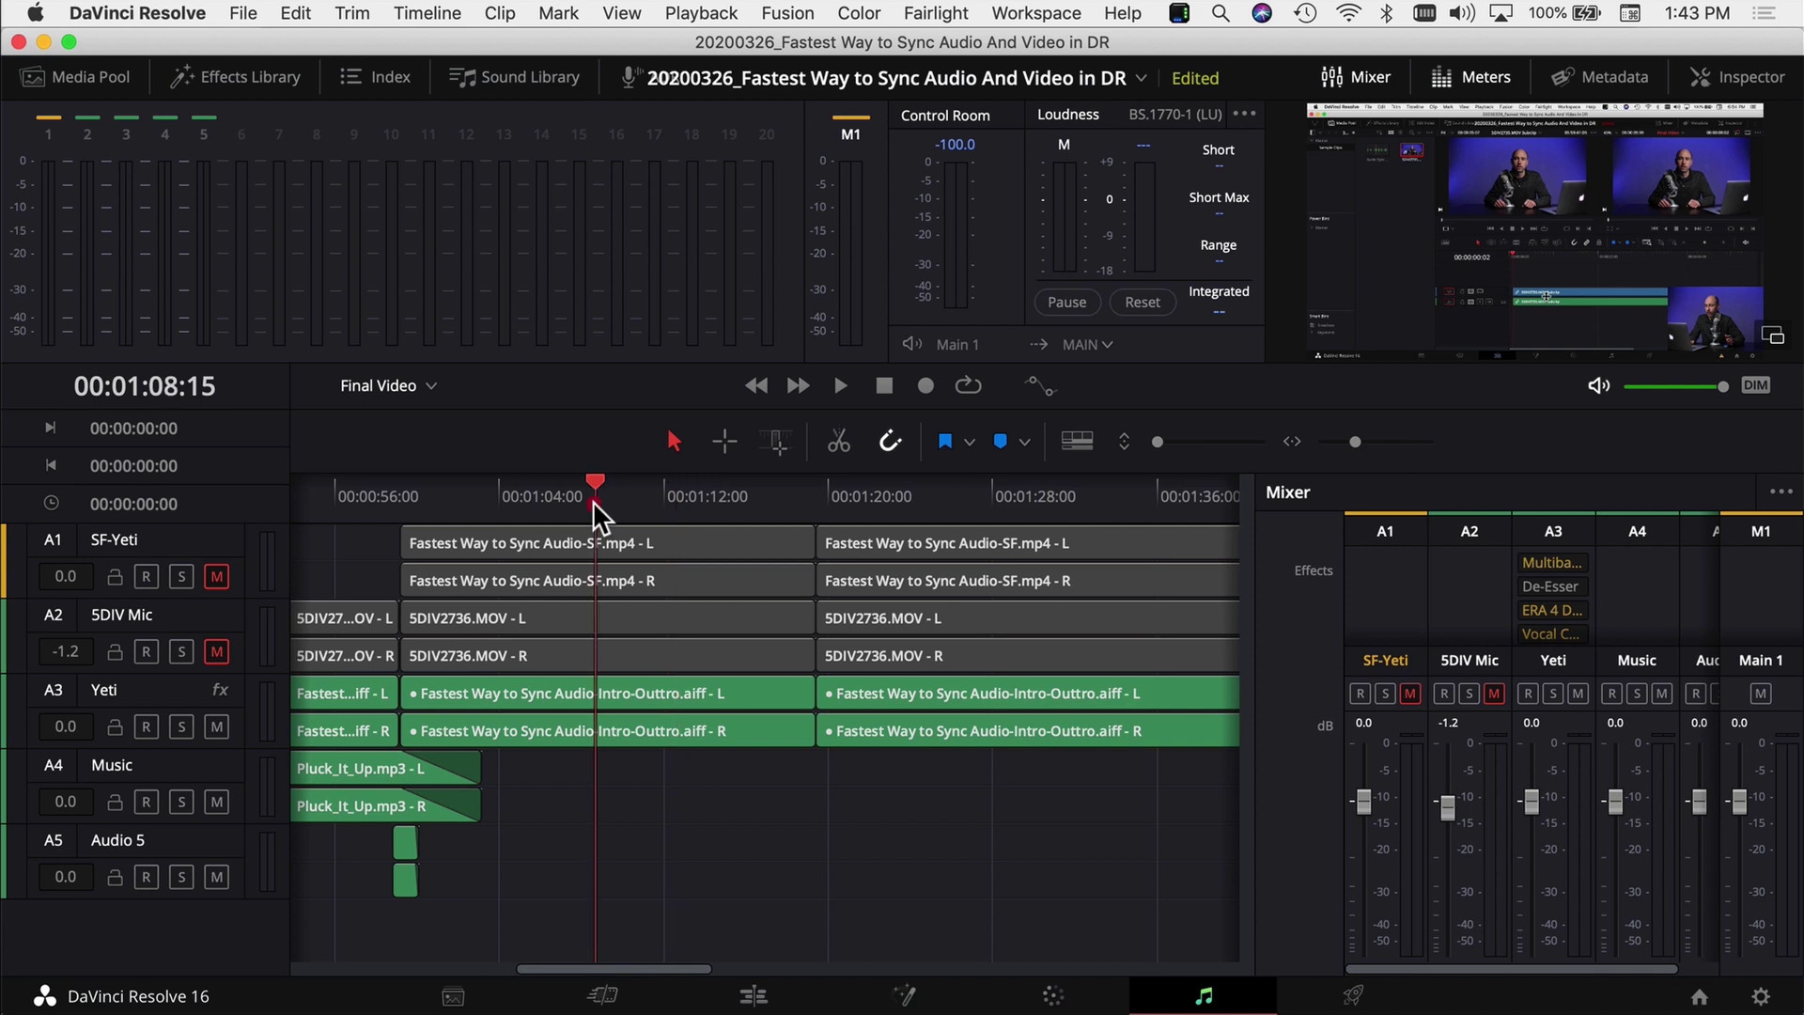
key(space)
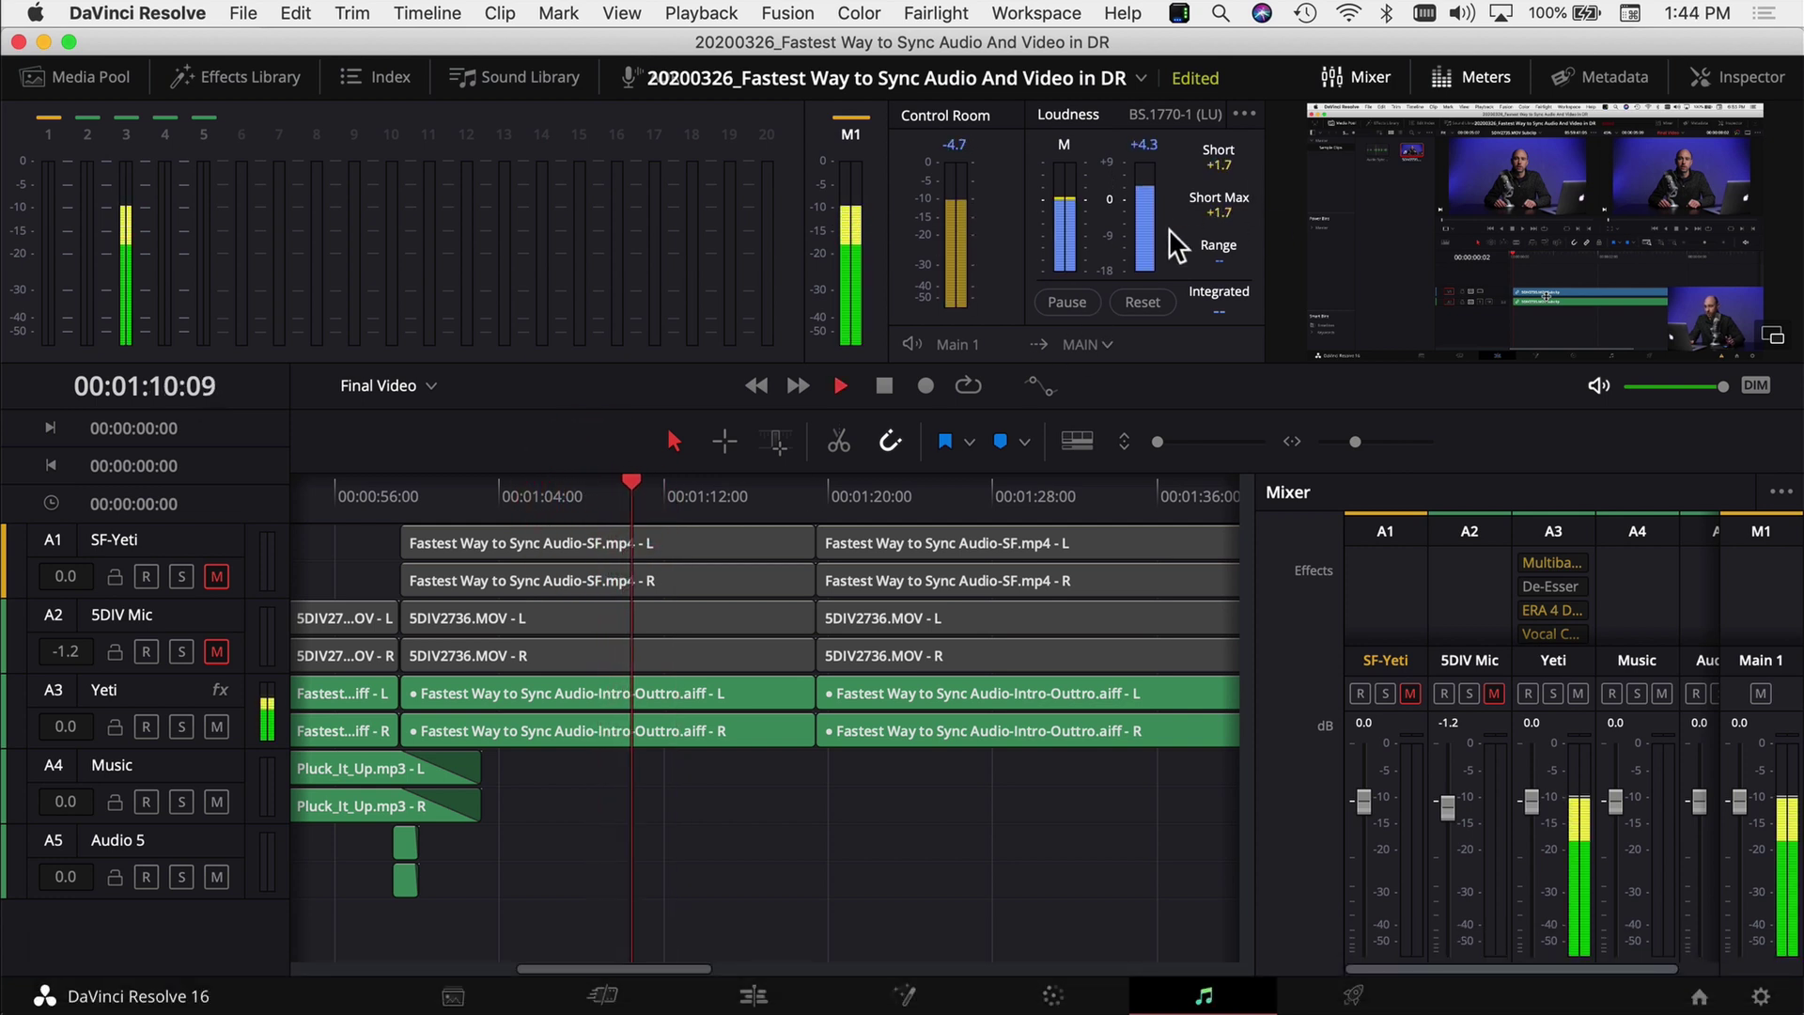
key(space)
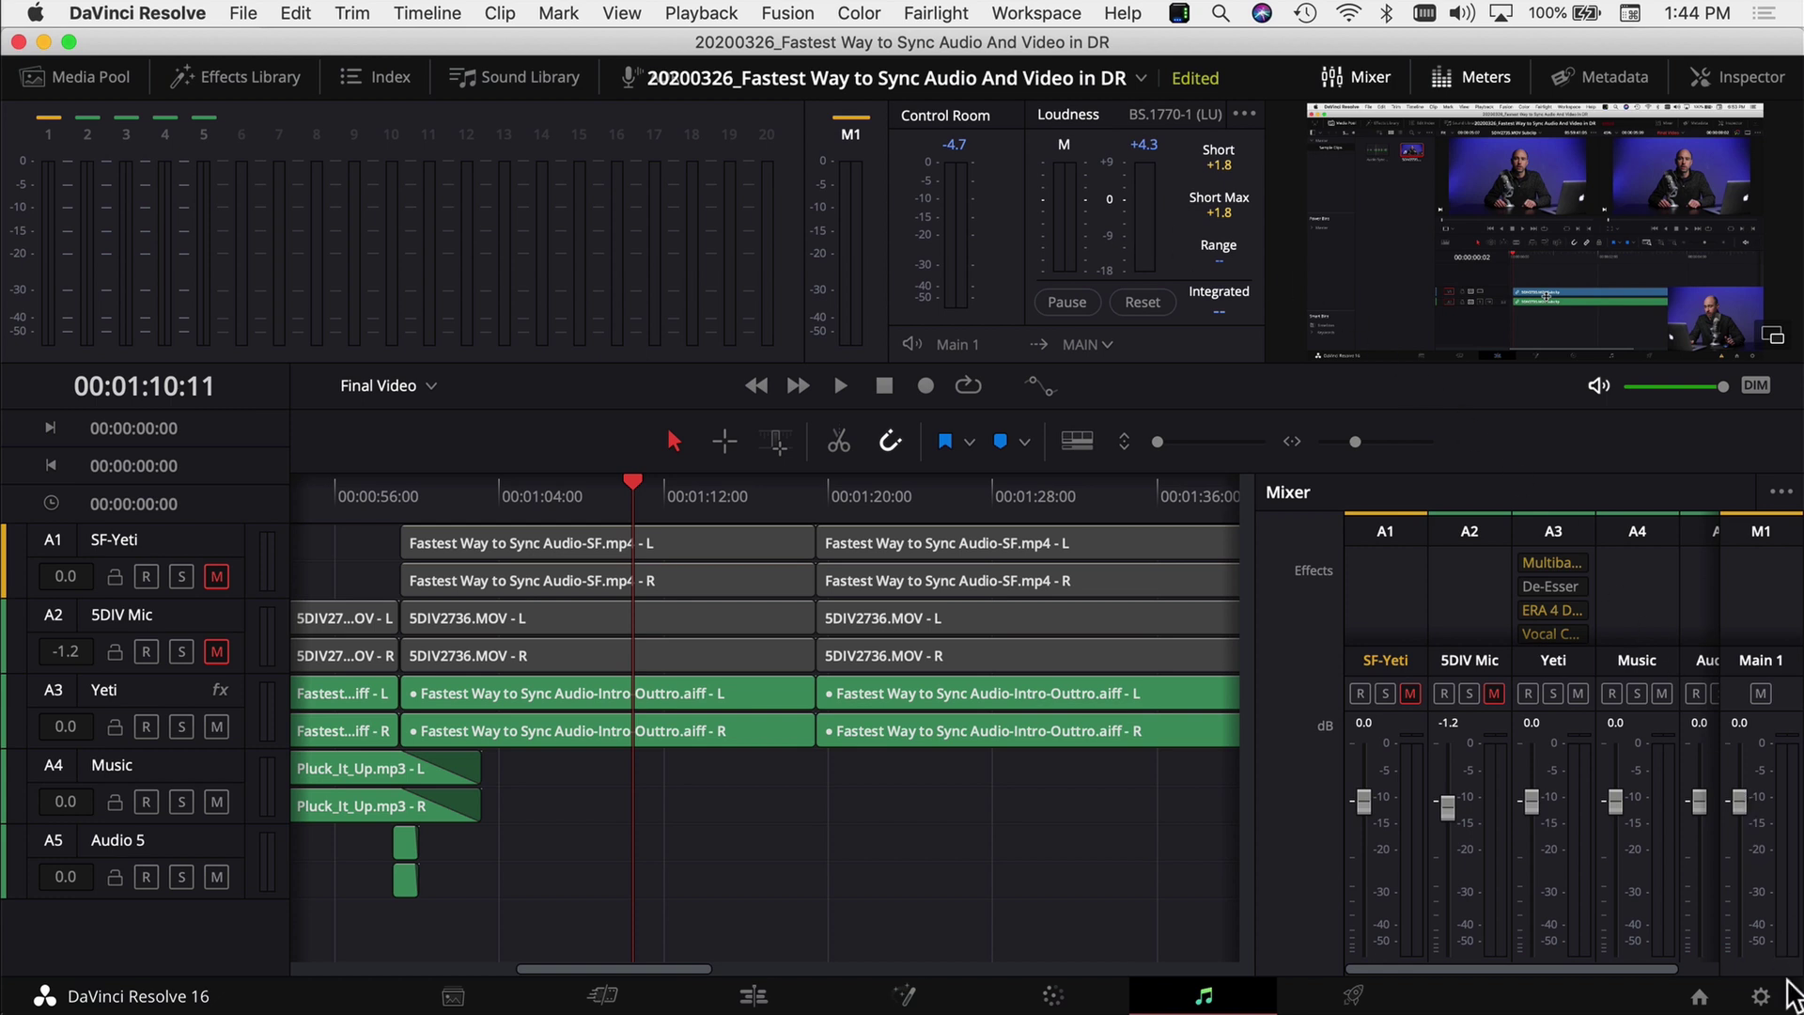
- Raise the target loudness level in the project's Fairlight settings above -16 LUFS and save the settings
click(1759, 998)
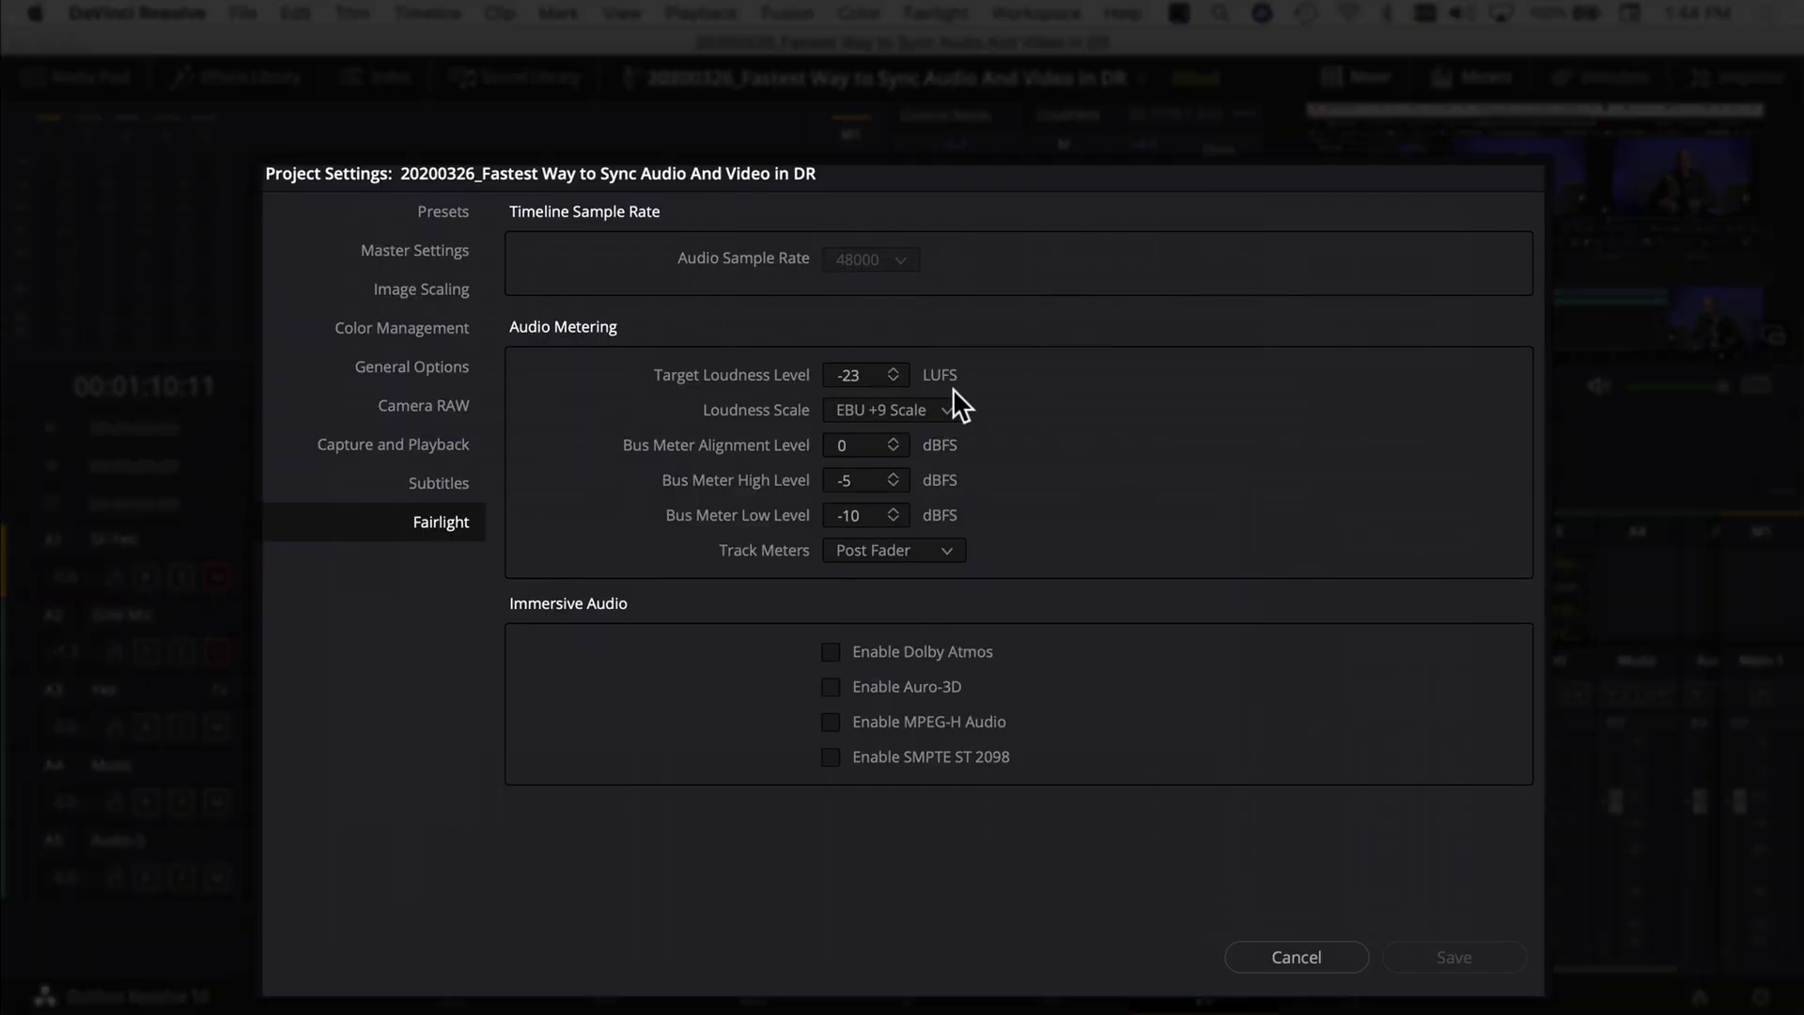
click(458, 520)
click(893, 369)
click(892, 370)
click(893, 369)
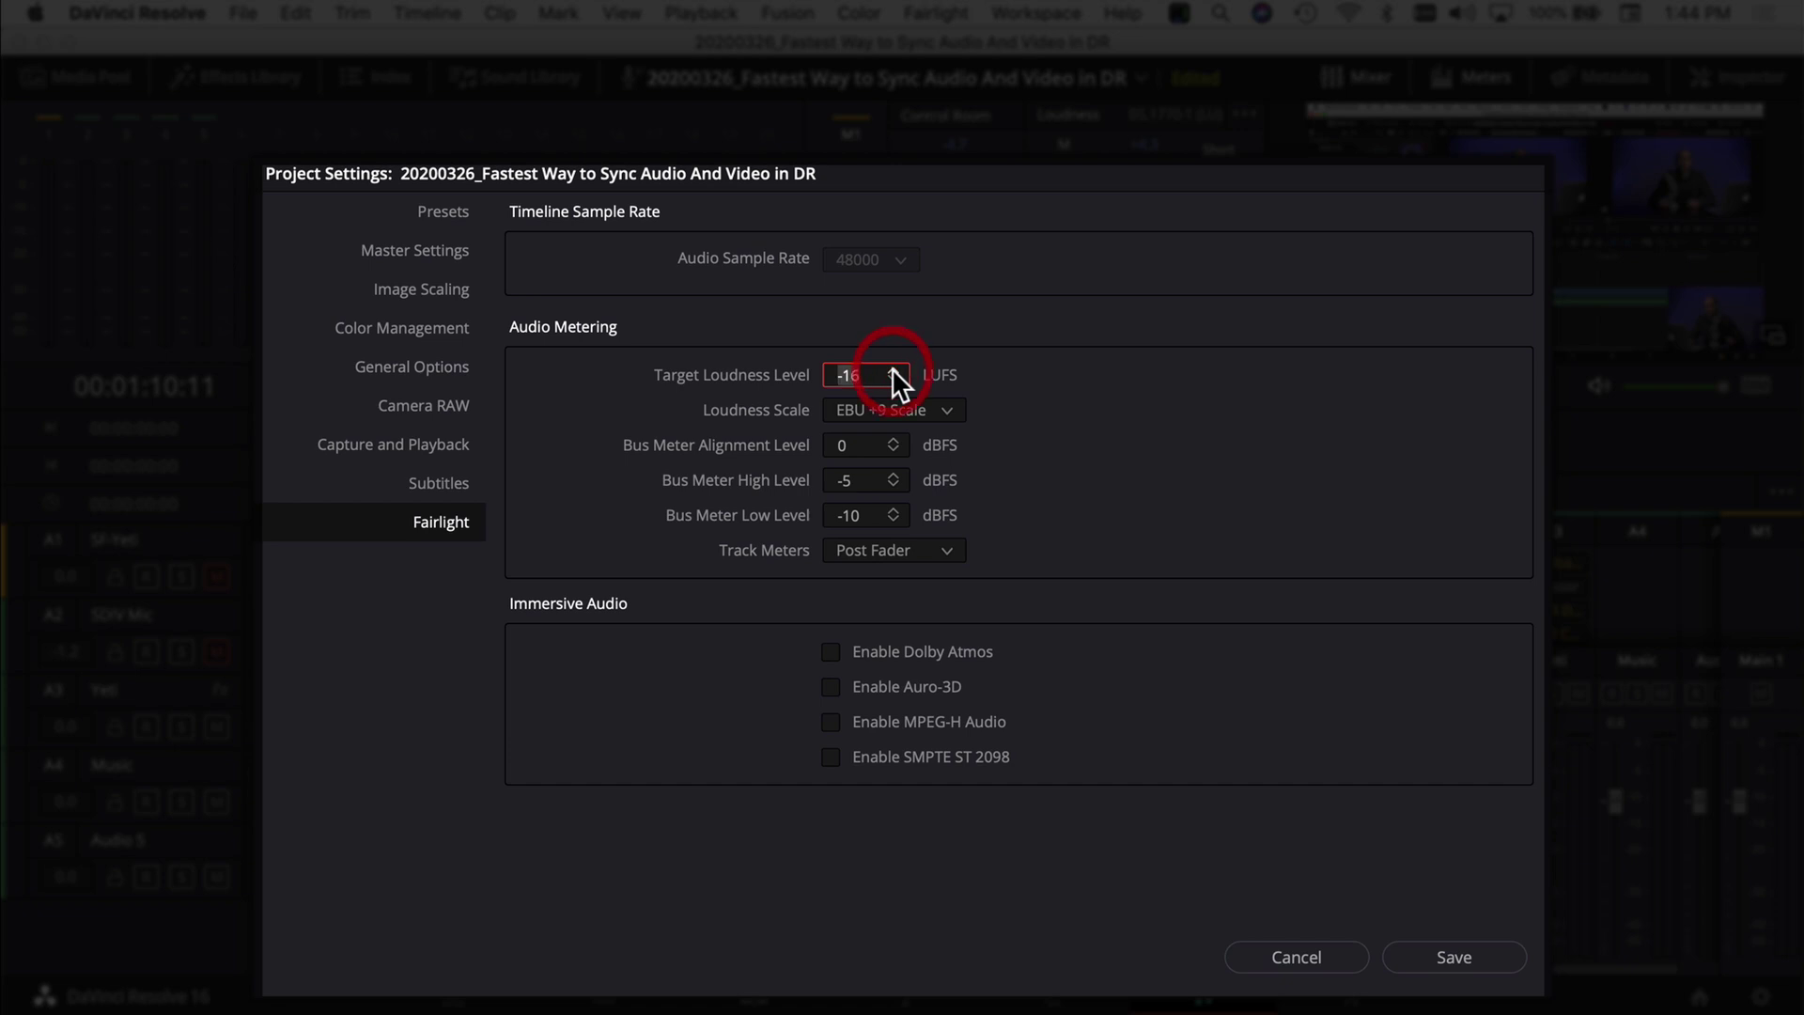
click(892, 369)
click(893, 369)
click(1474, 953)
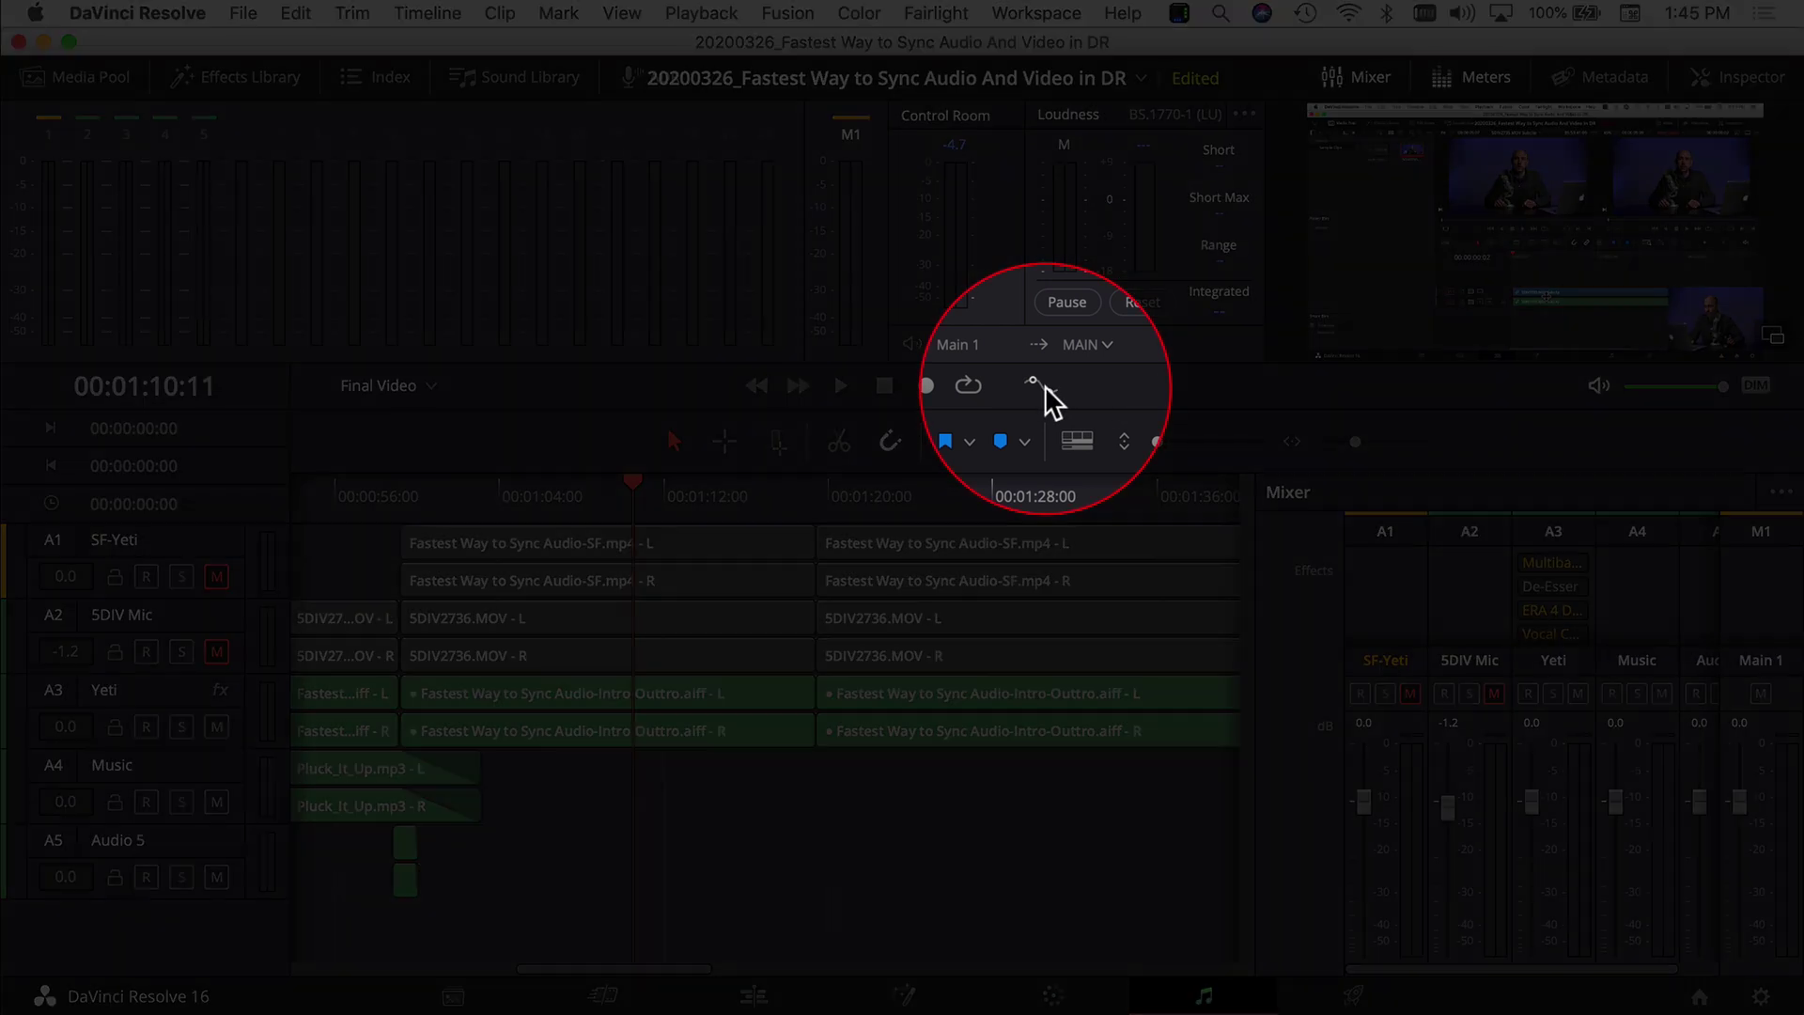
- Turn on automation and make the Main 1 track visible in the timeline through the track index
click(1039, 385)
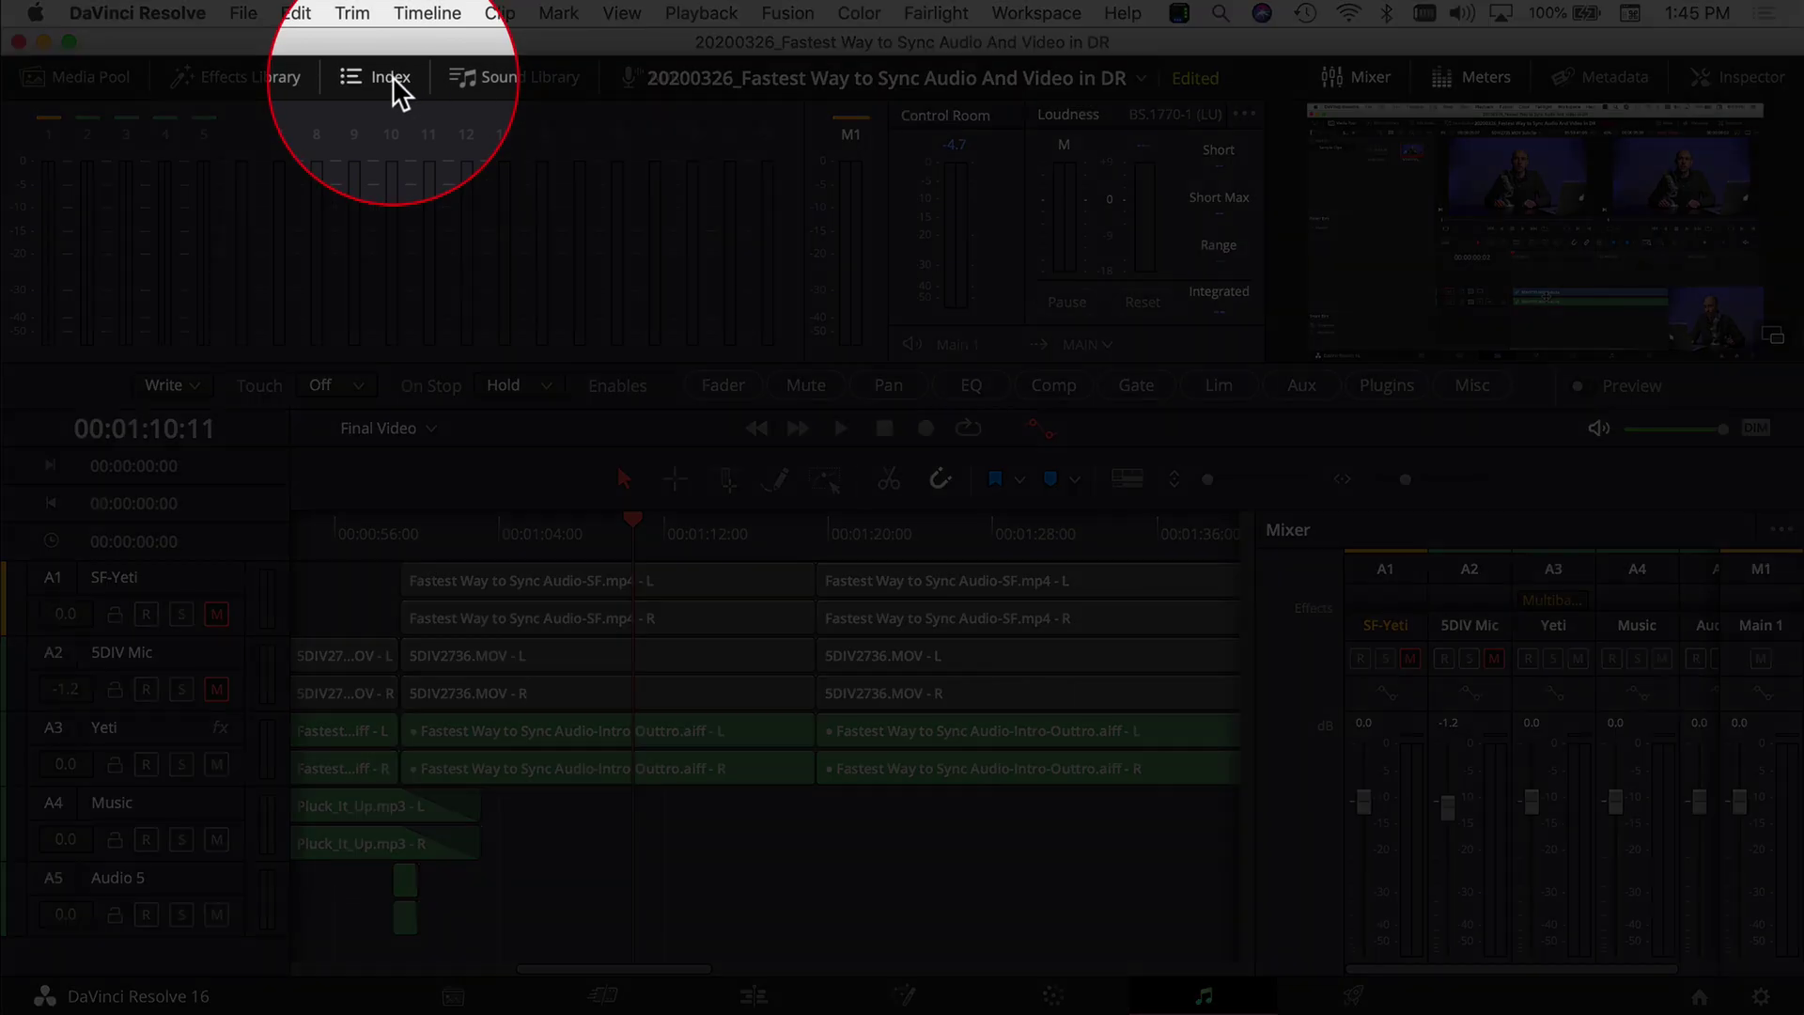
click(392, 76)
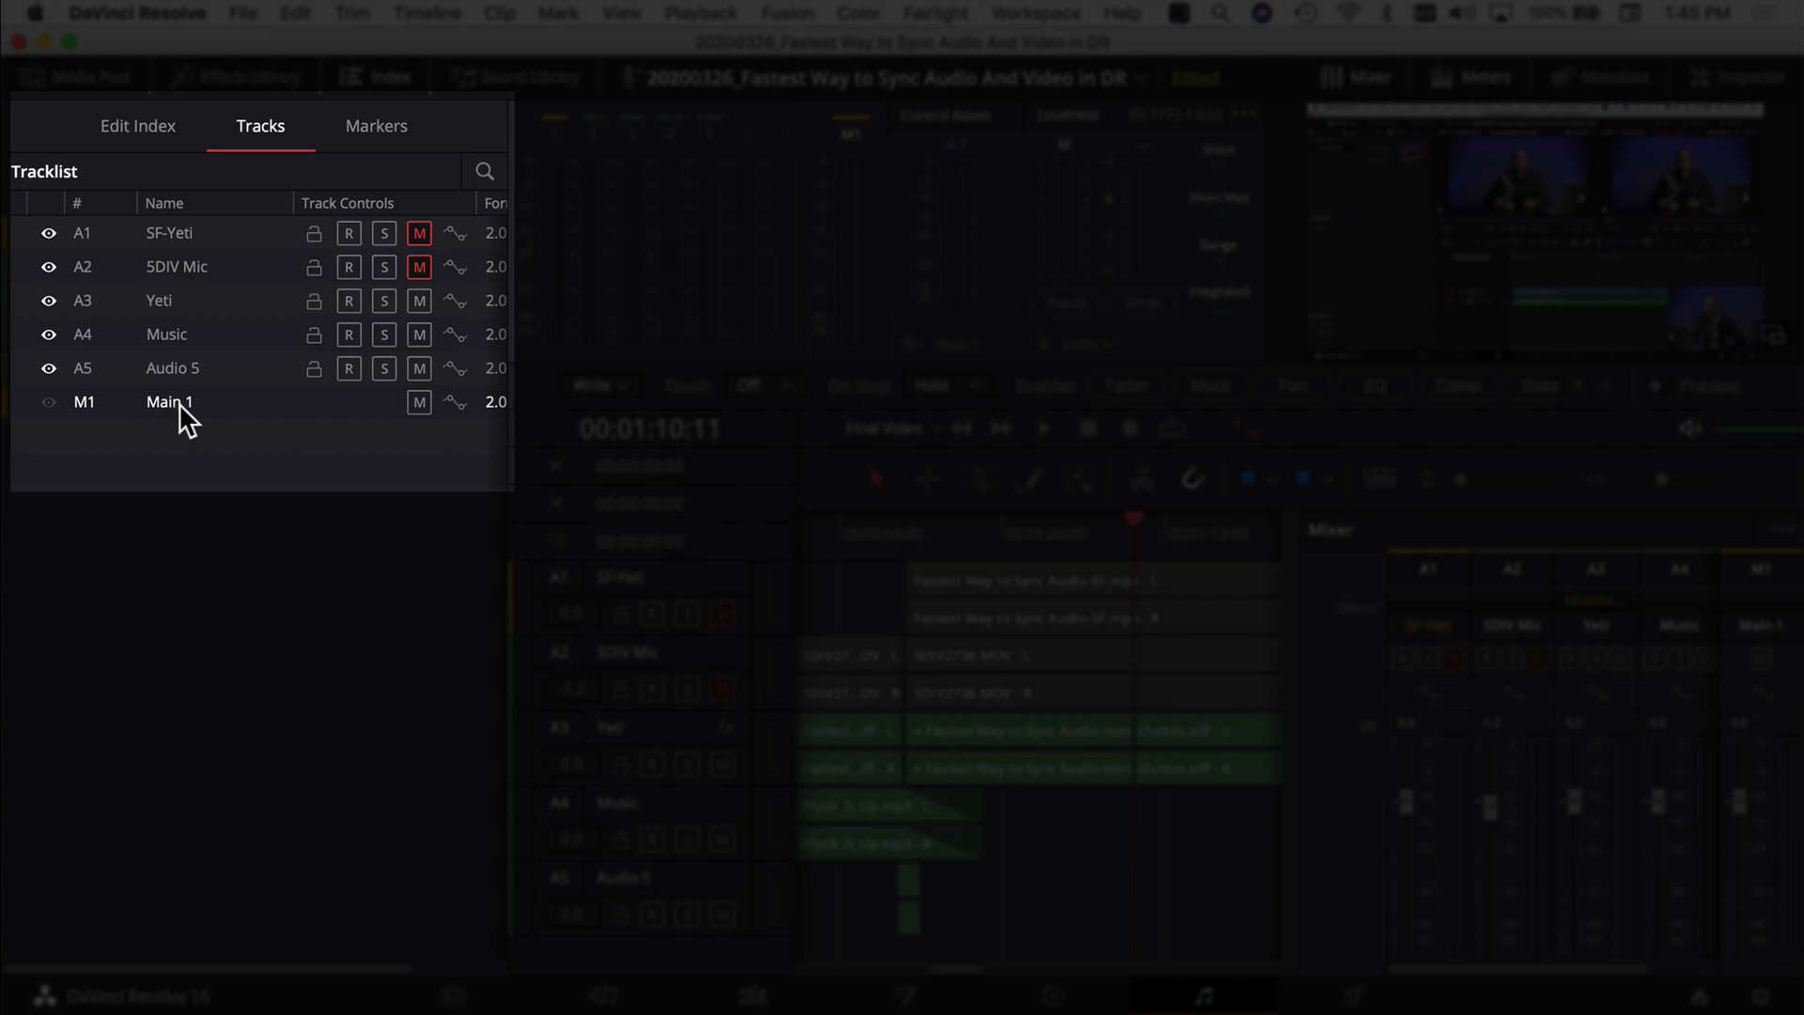
click(47, 402)
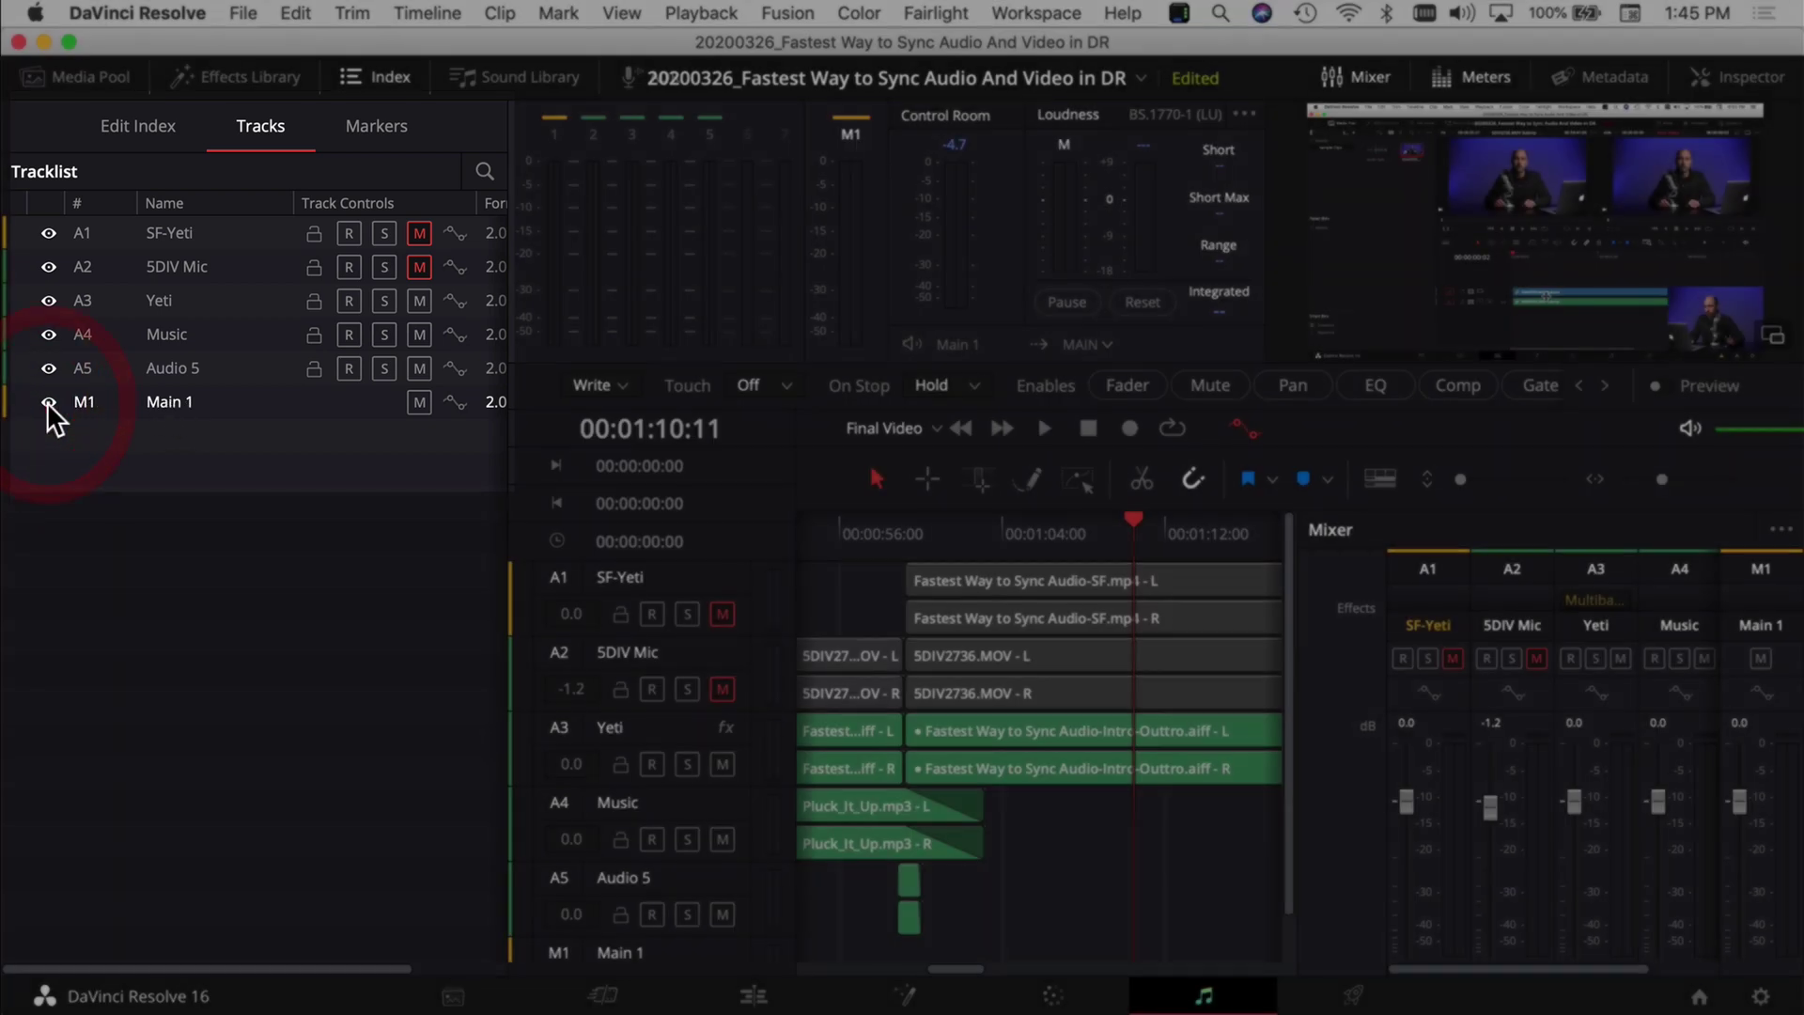
click(368, 69)
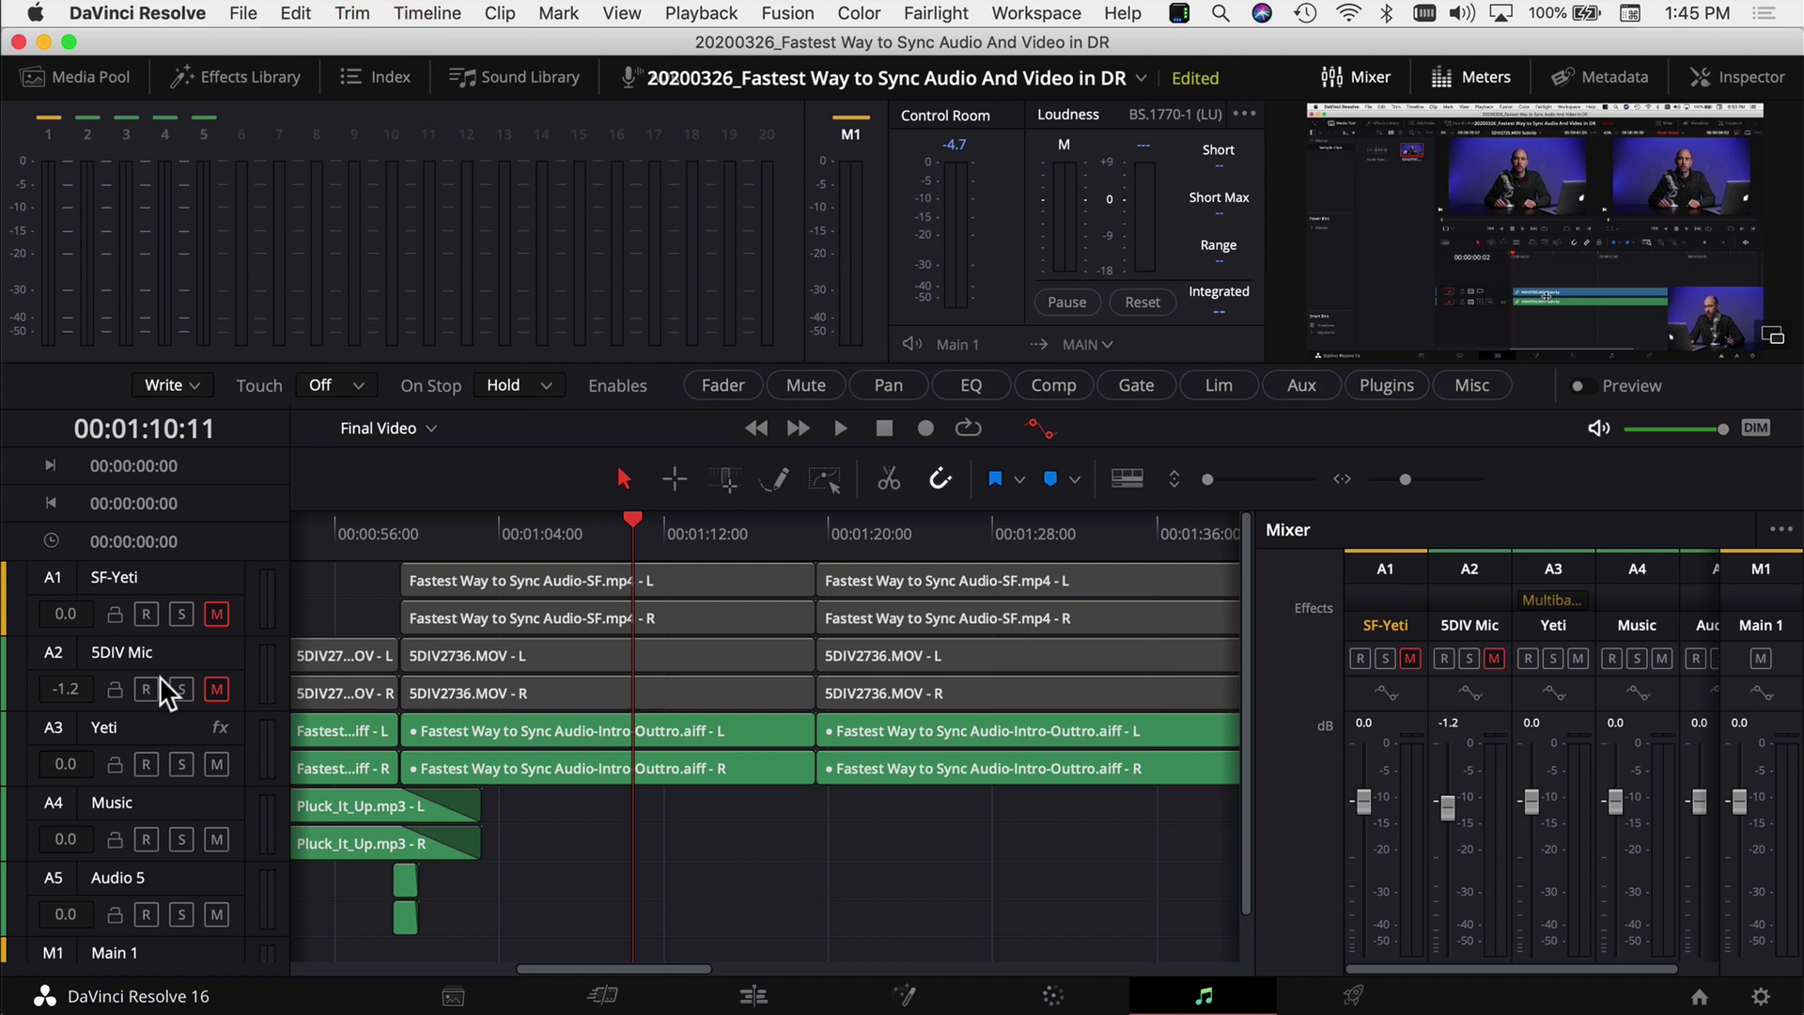
- Enlarge the Main 1 track until its loudness options show, and enable Loudness History with Integrated checked
scroll(152, 683, down, 2)
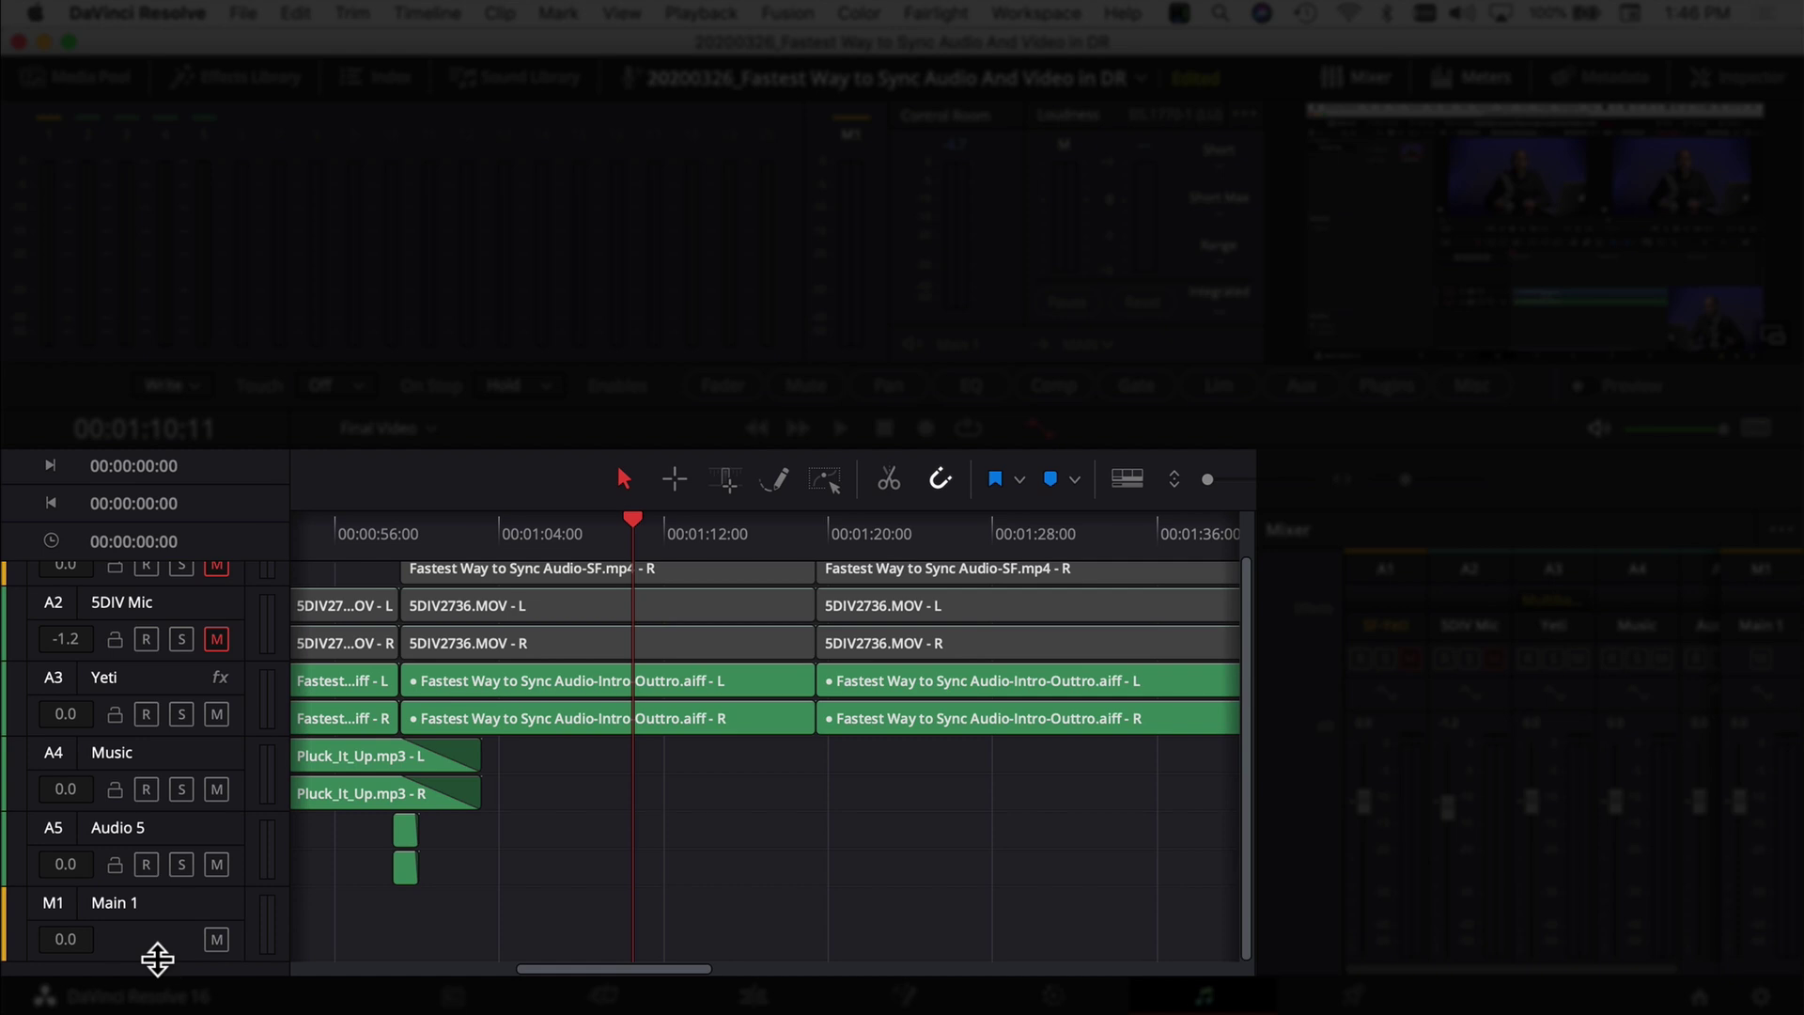
drag(157, 959, 169, 1013)
scroll(124, 830, down, 2)
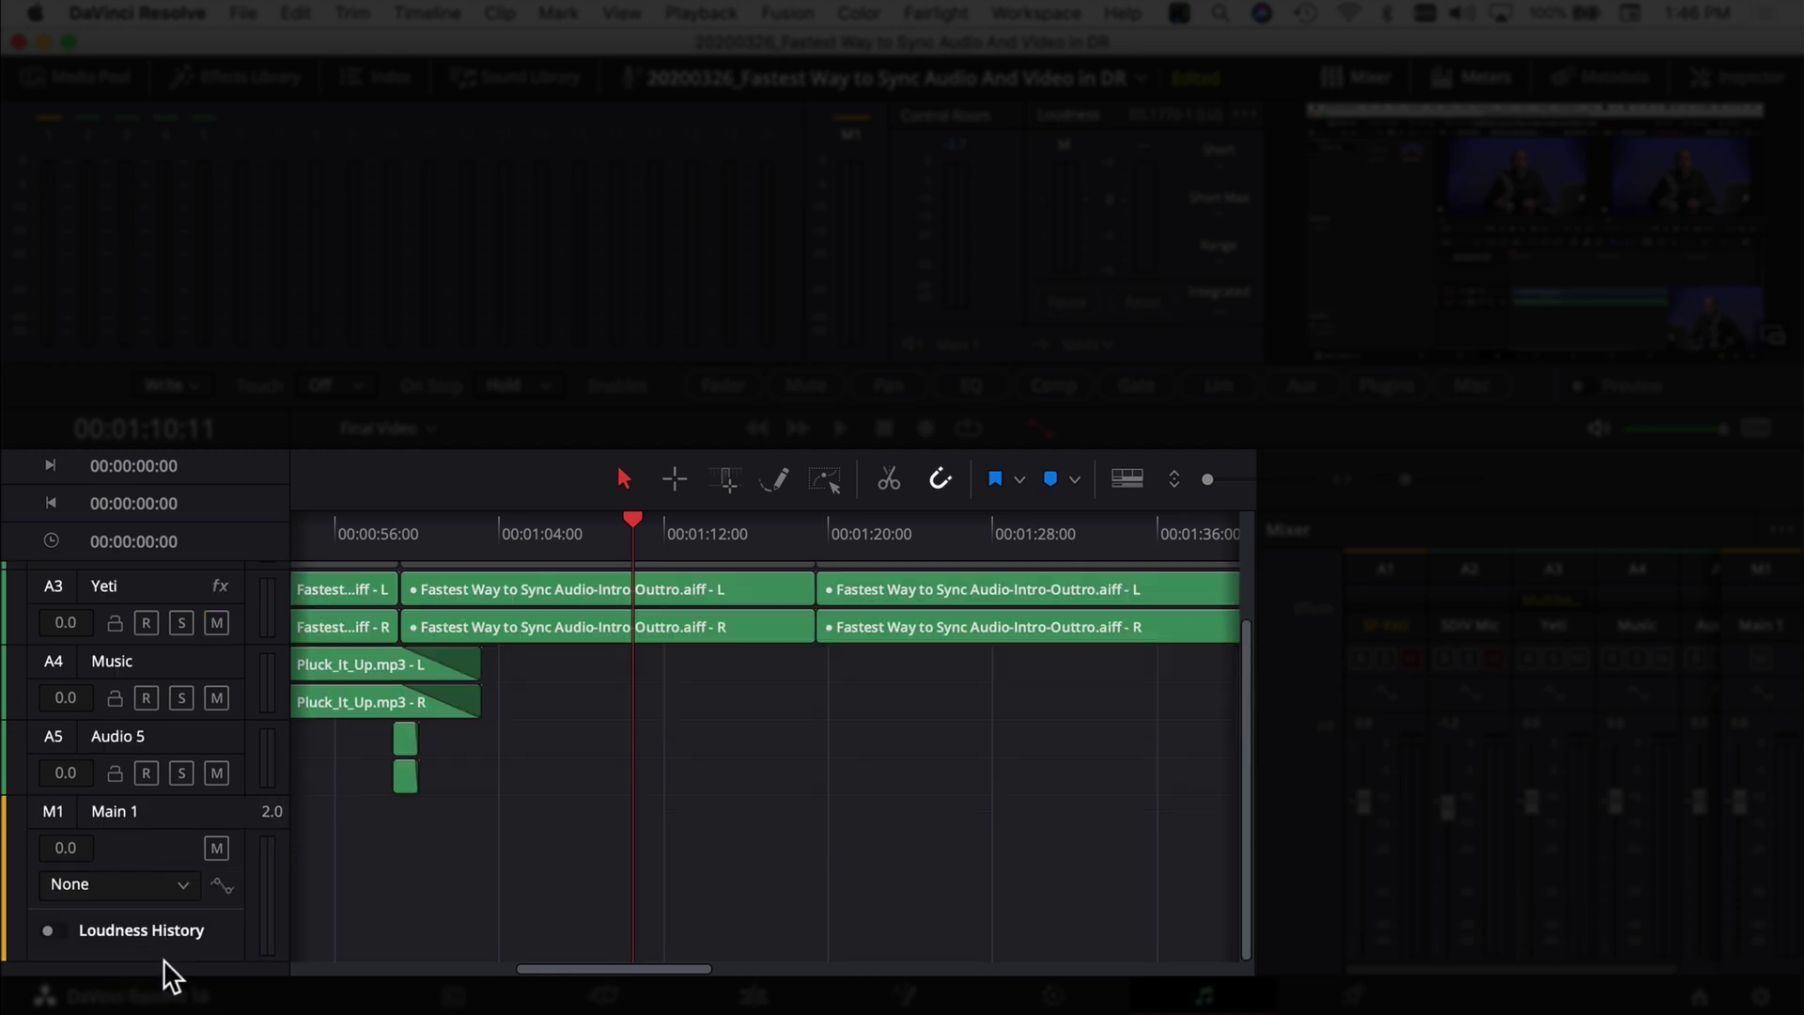
drag(161, 957, 183, 1014)
scroll(146, 841, down, 2)
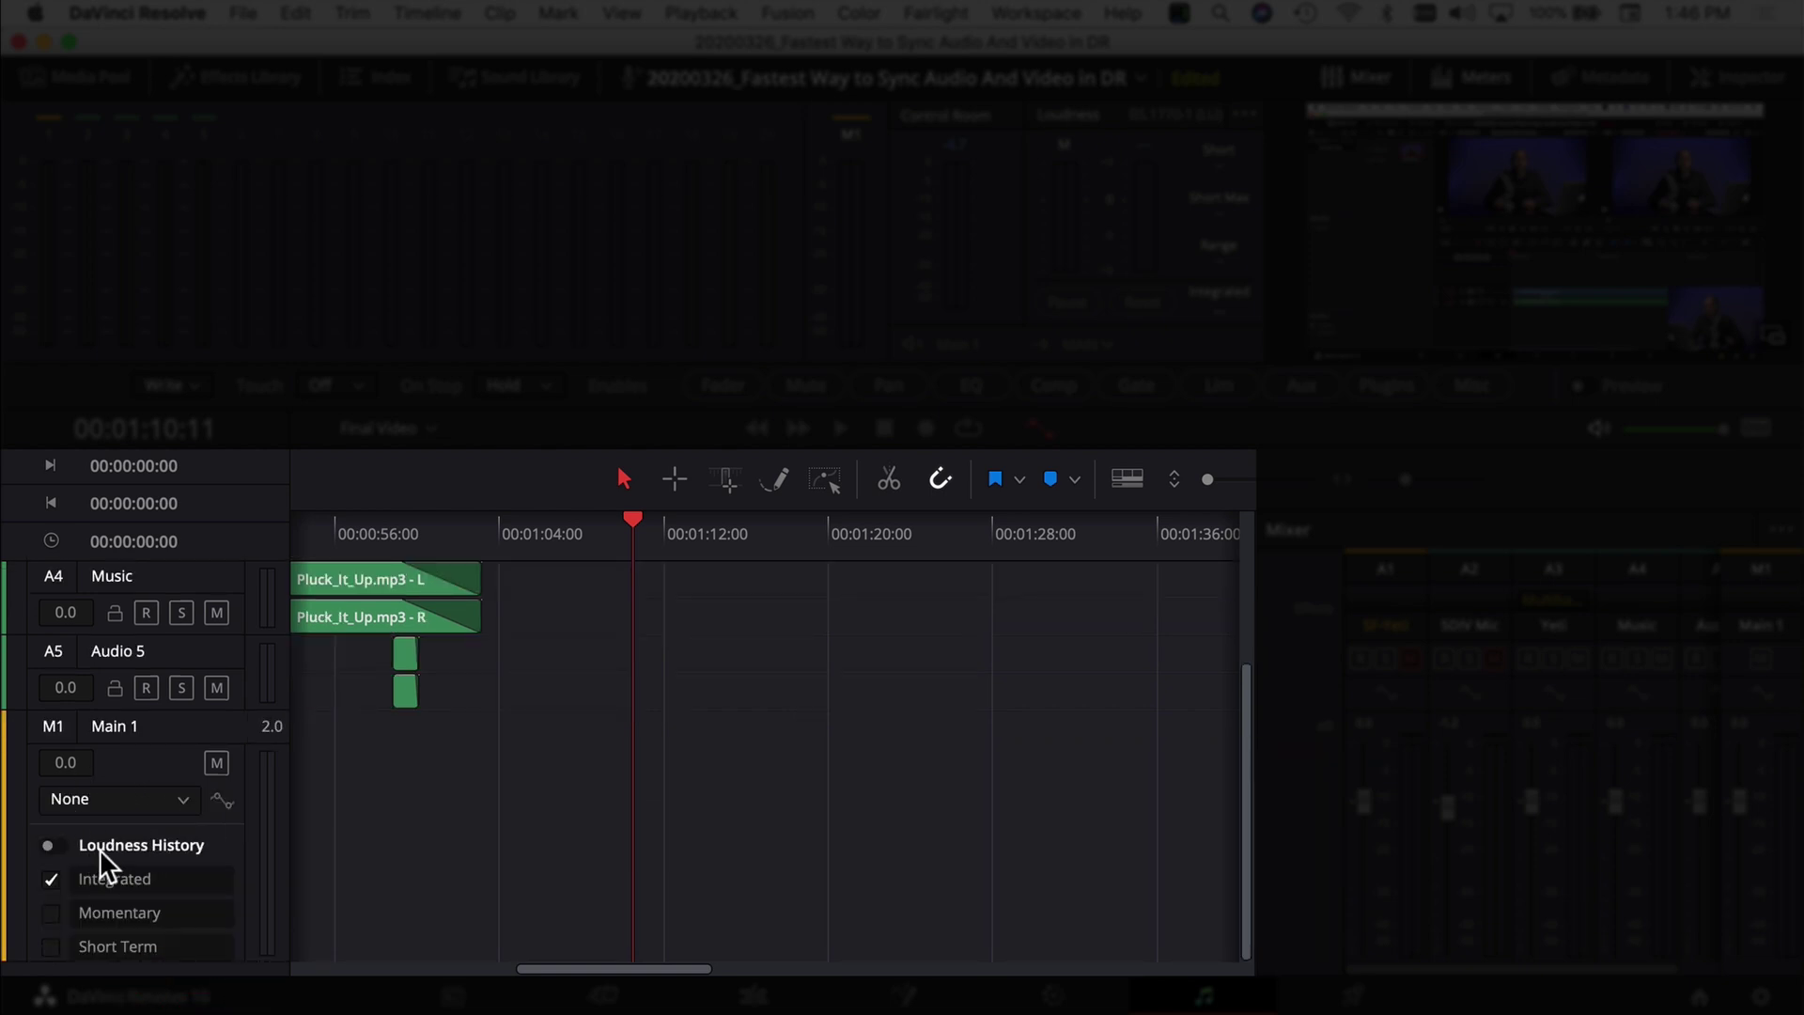
click(49, 845)
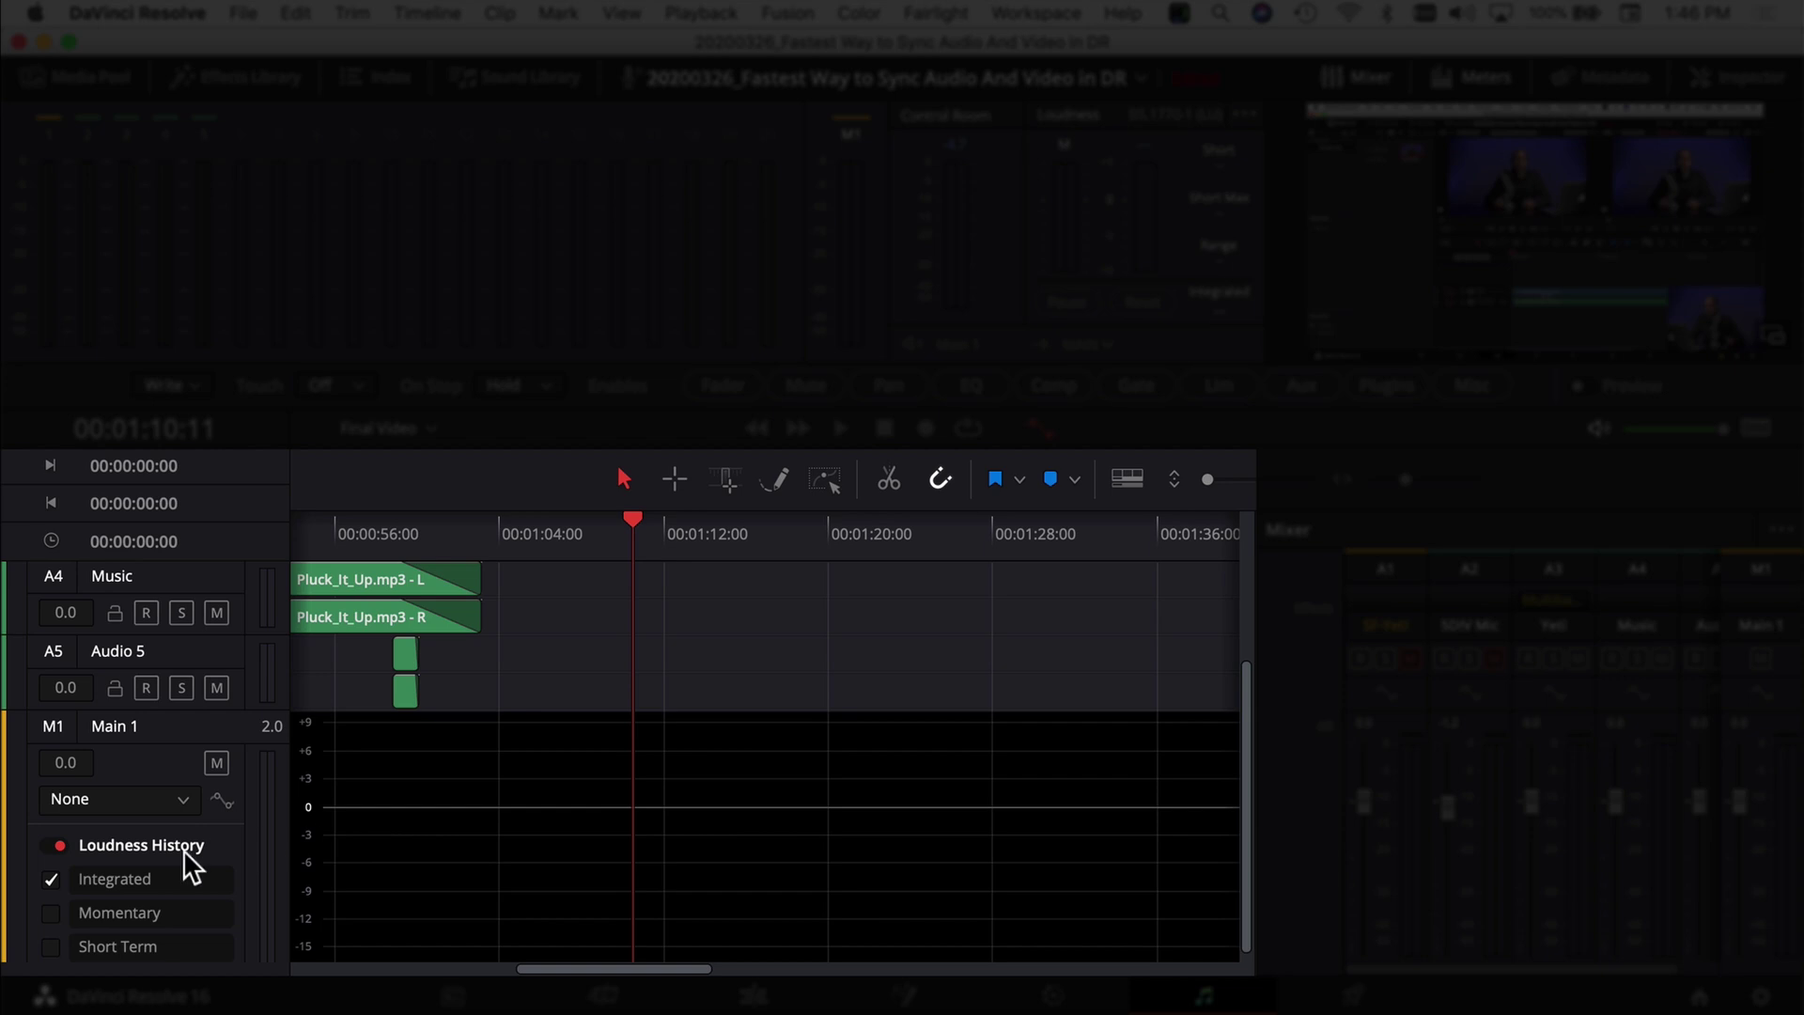
scroll(211, 845, down, 1)
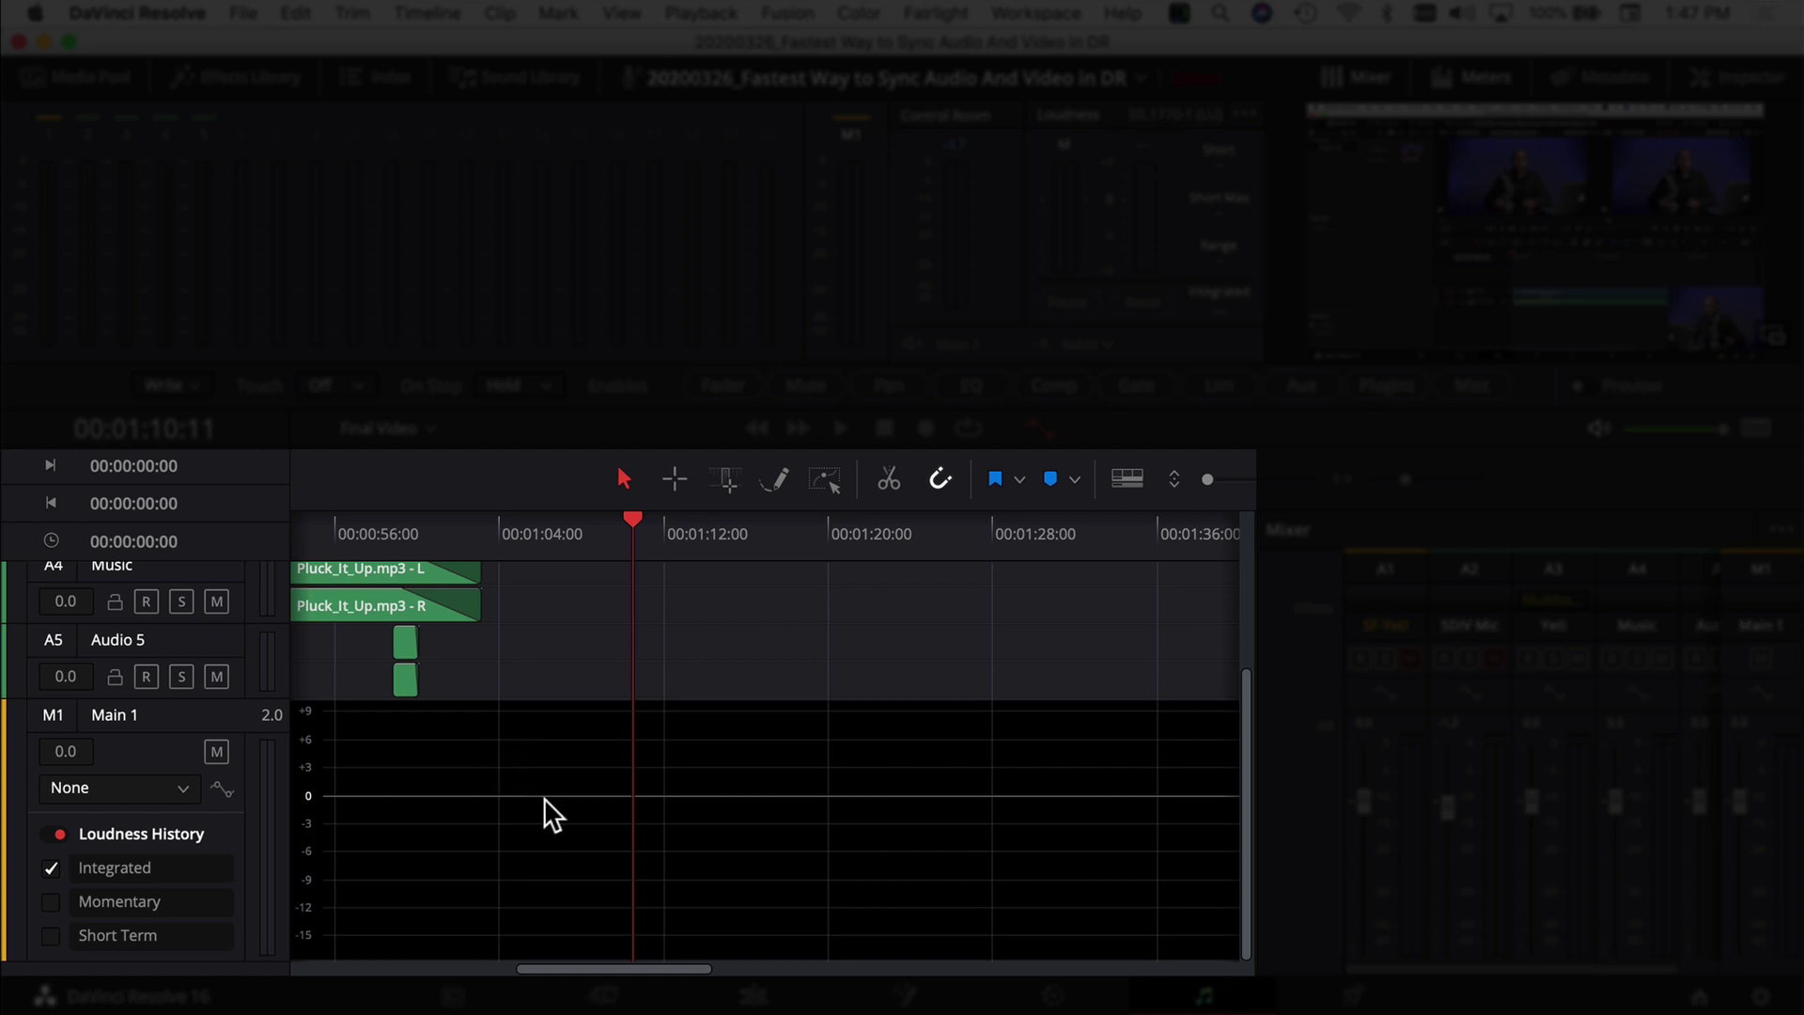
- Play the timeline from 00:01:06:10 to 00:01:18:18 to graph the integrated loudness on the Main 1 track
click(550, 747)
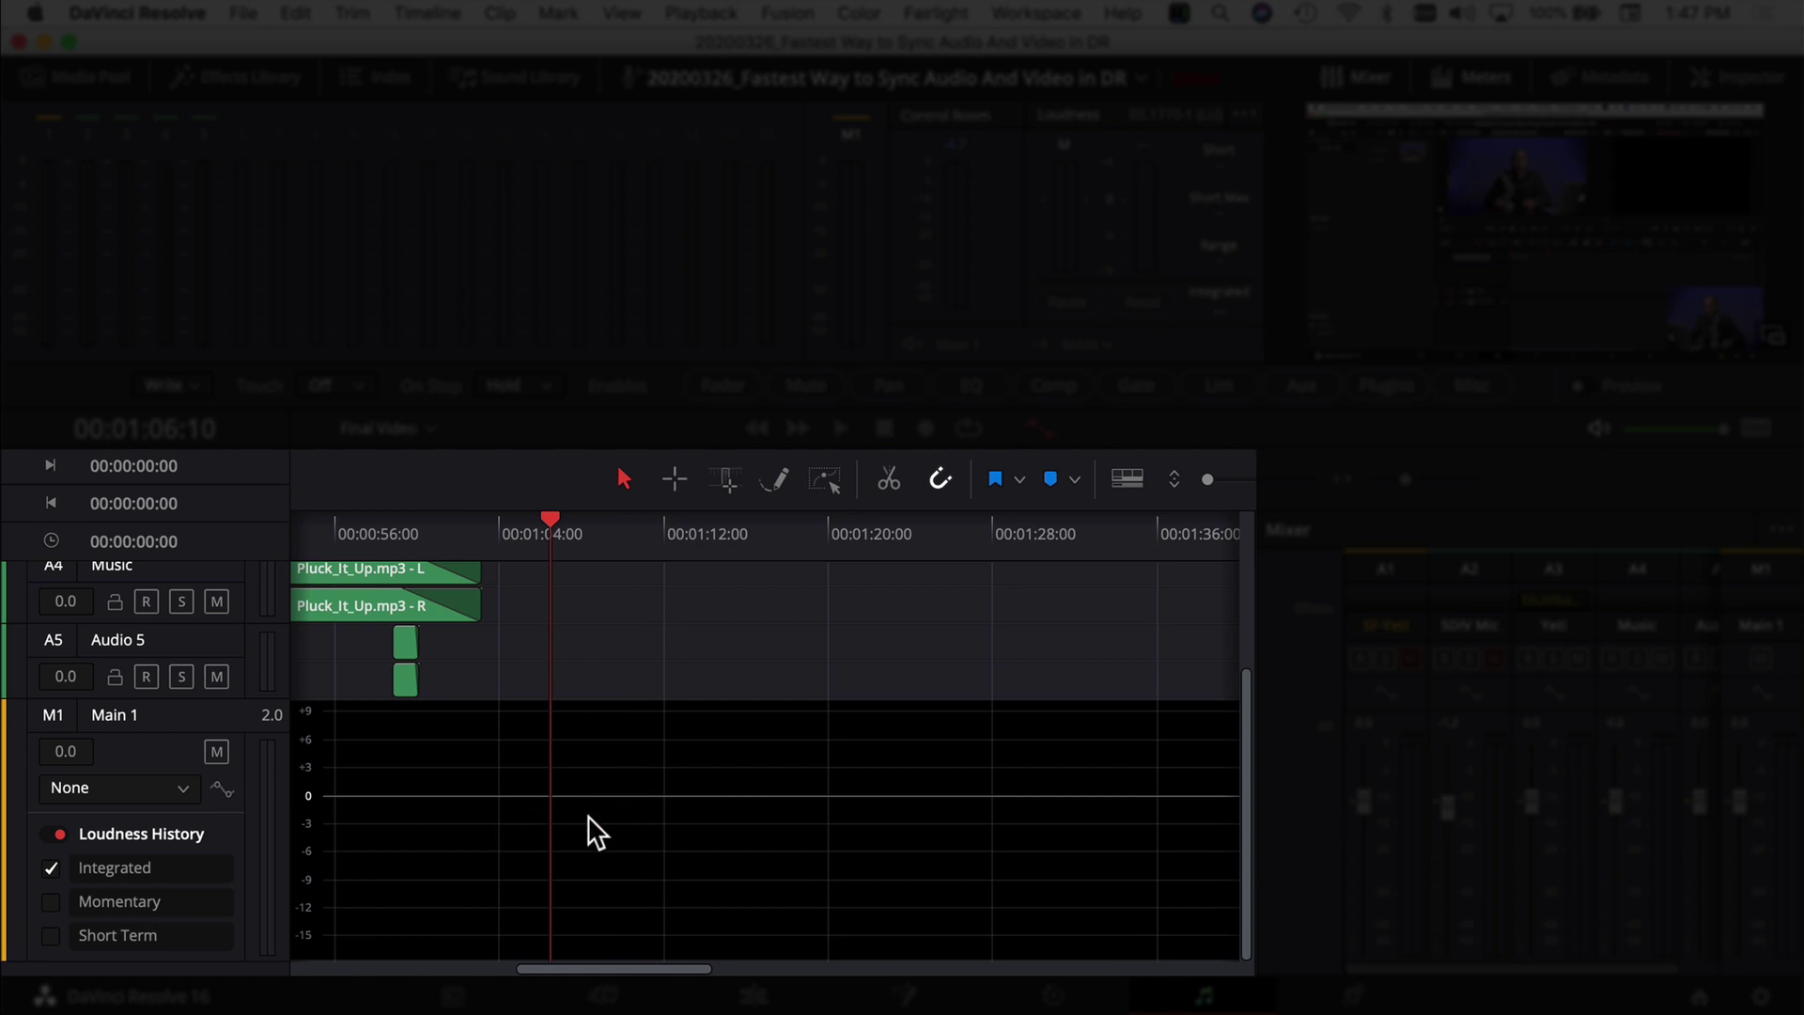
key(space)
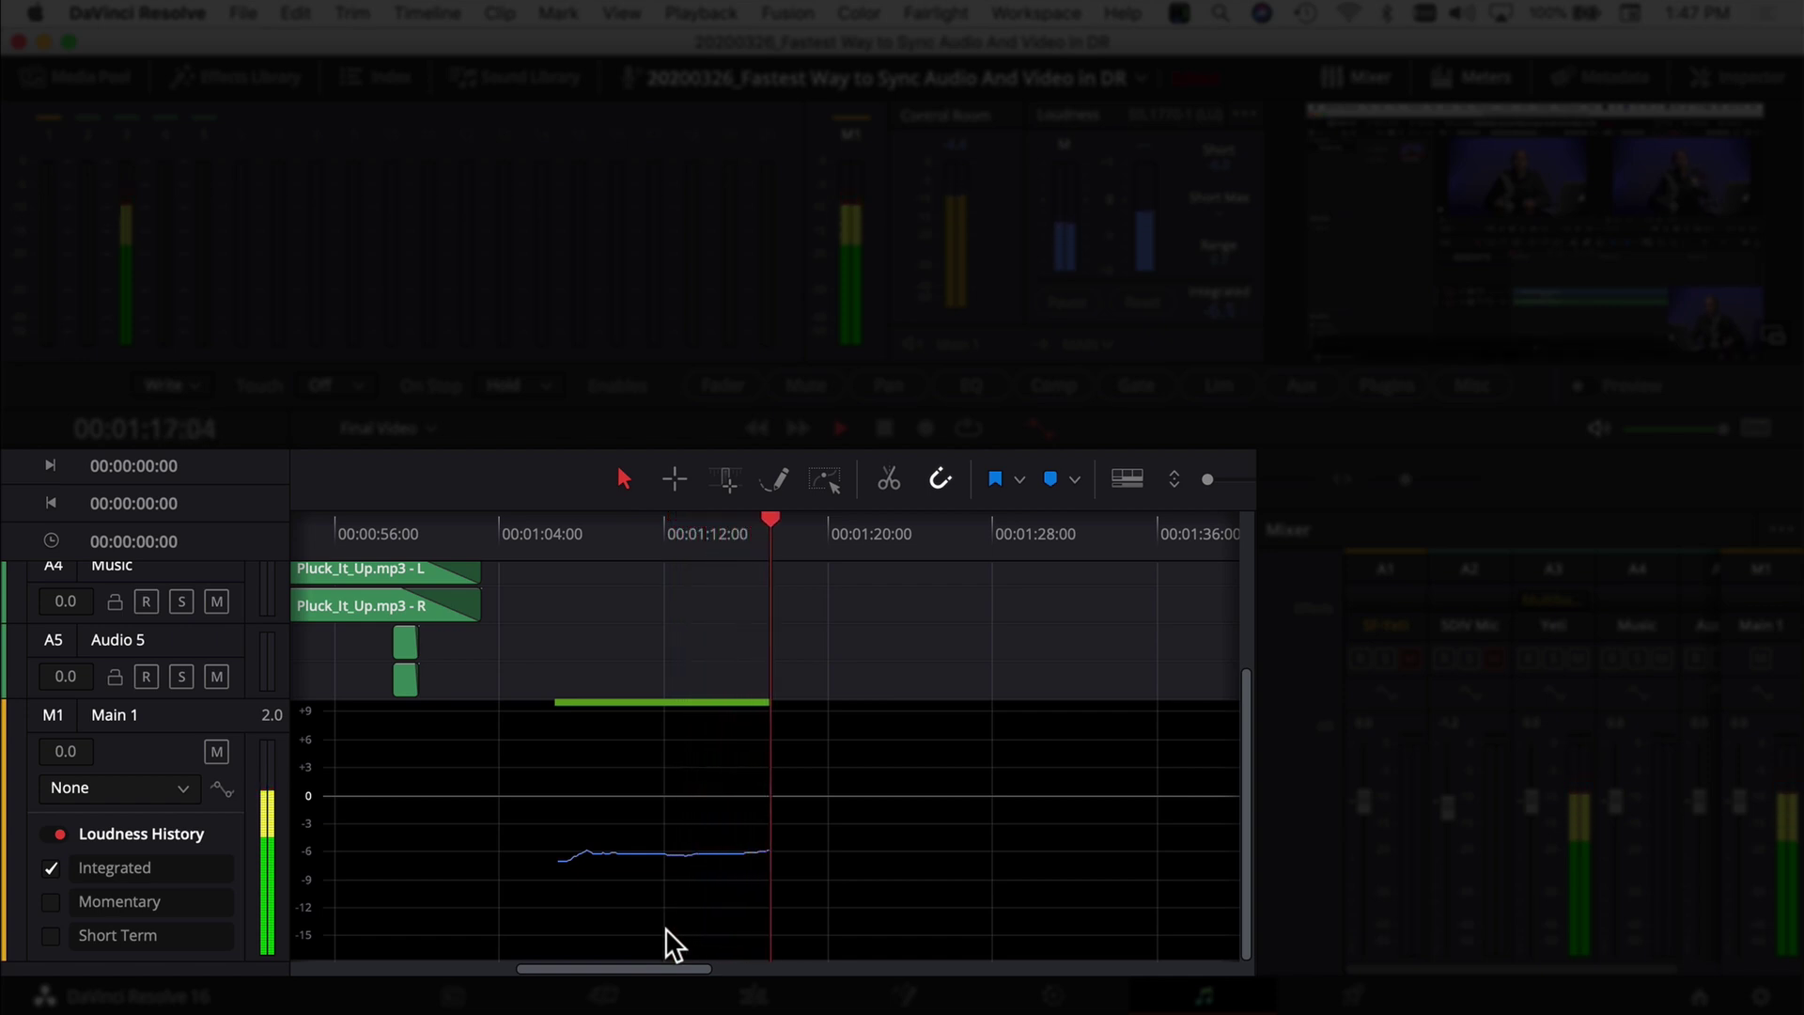
key(space)
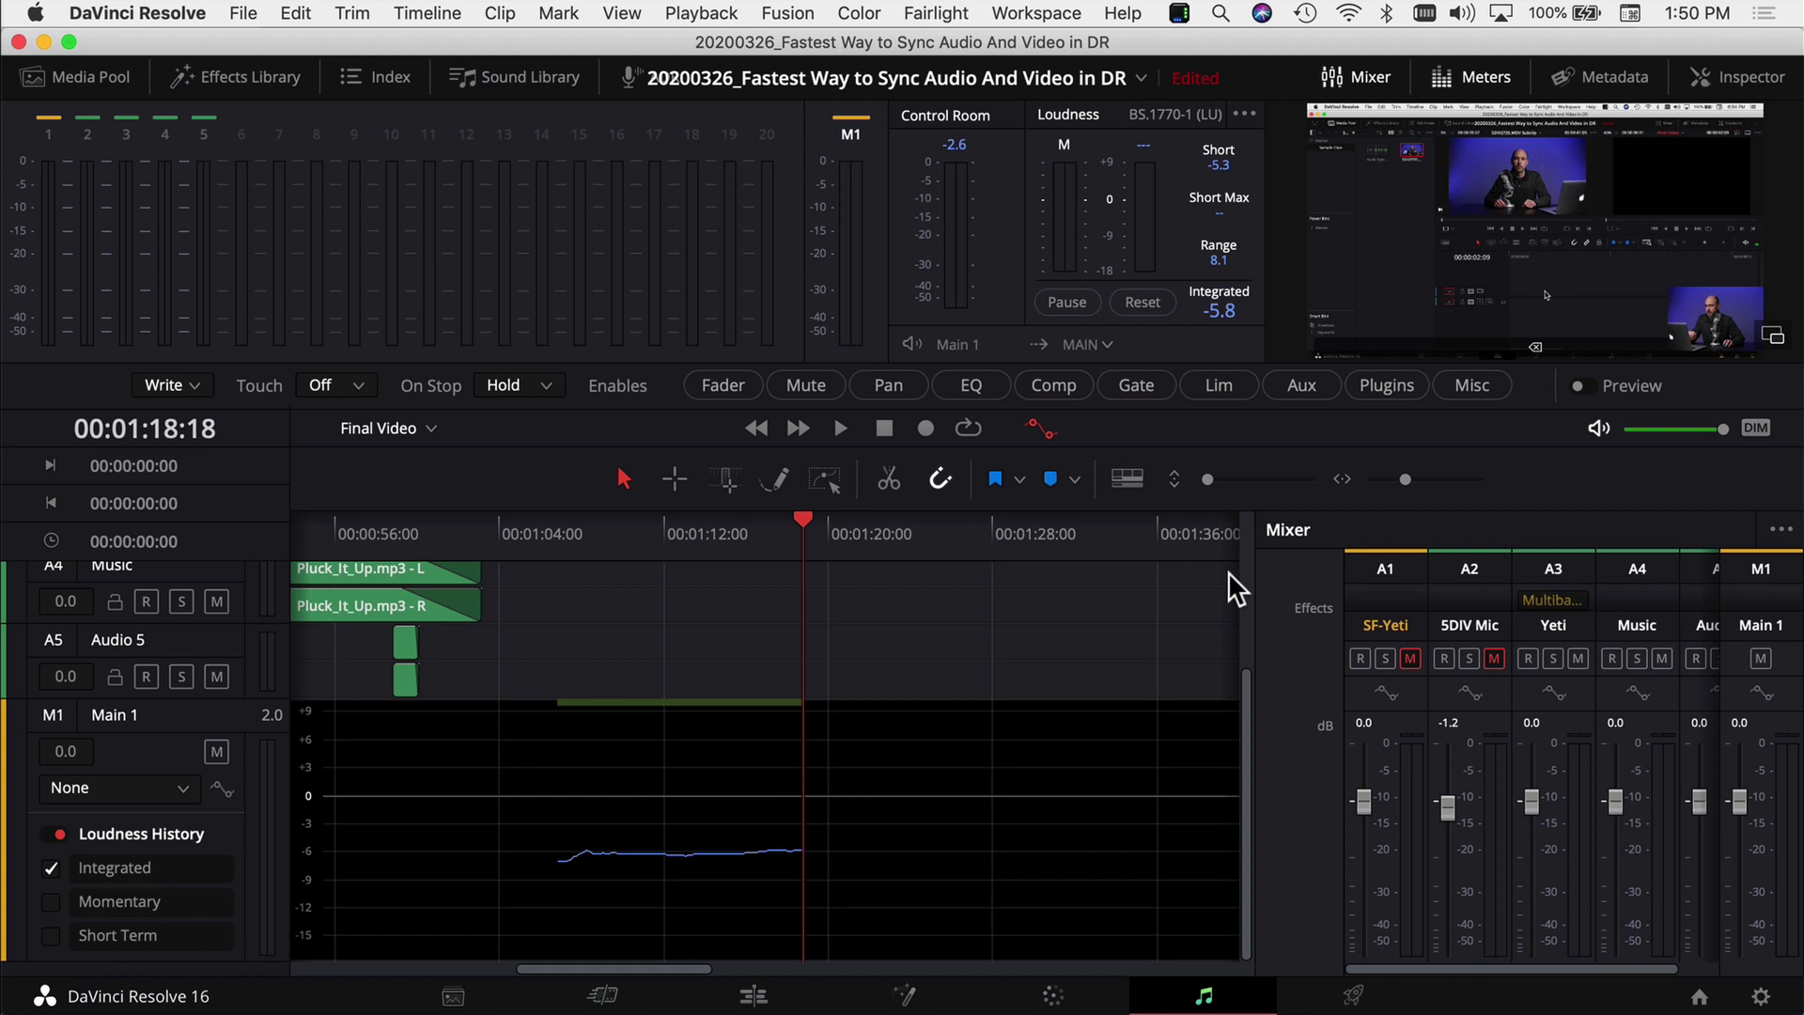
- Raise the SF-Yeti track fader to +7.3 dB and reset it to 0.0 dB
drag(1363, 799, 1363, 760)
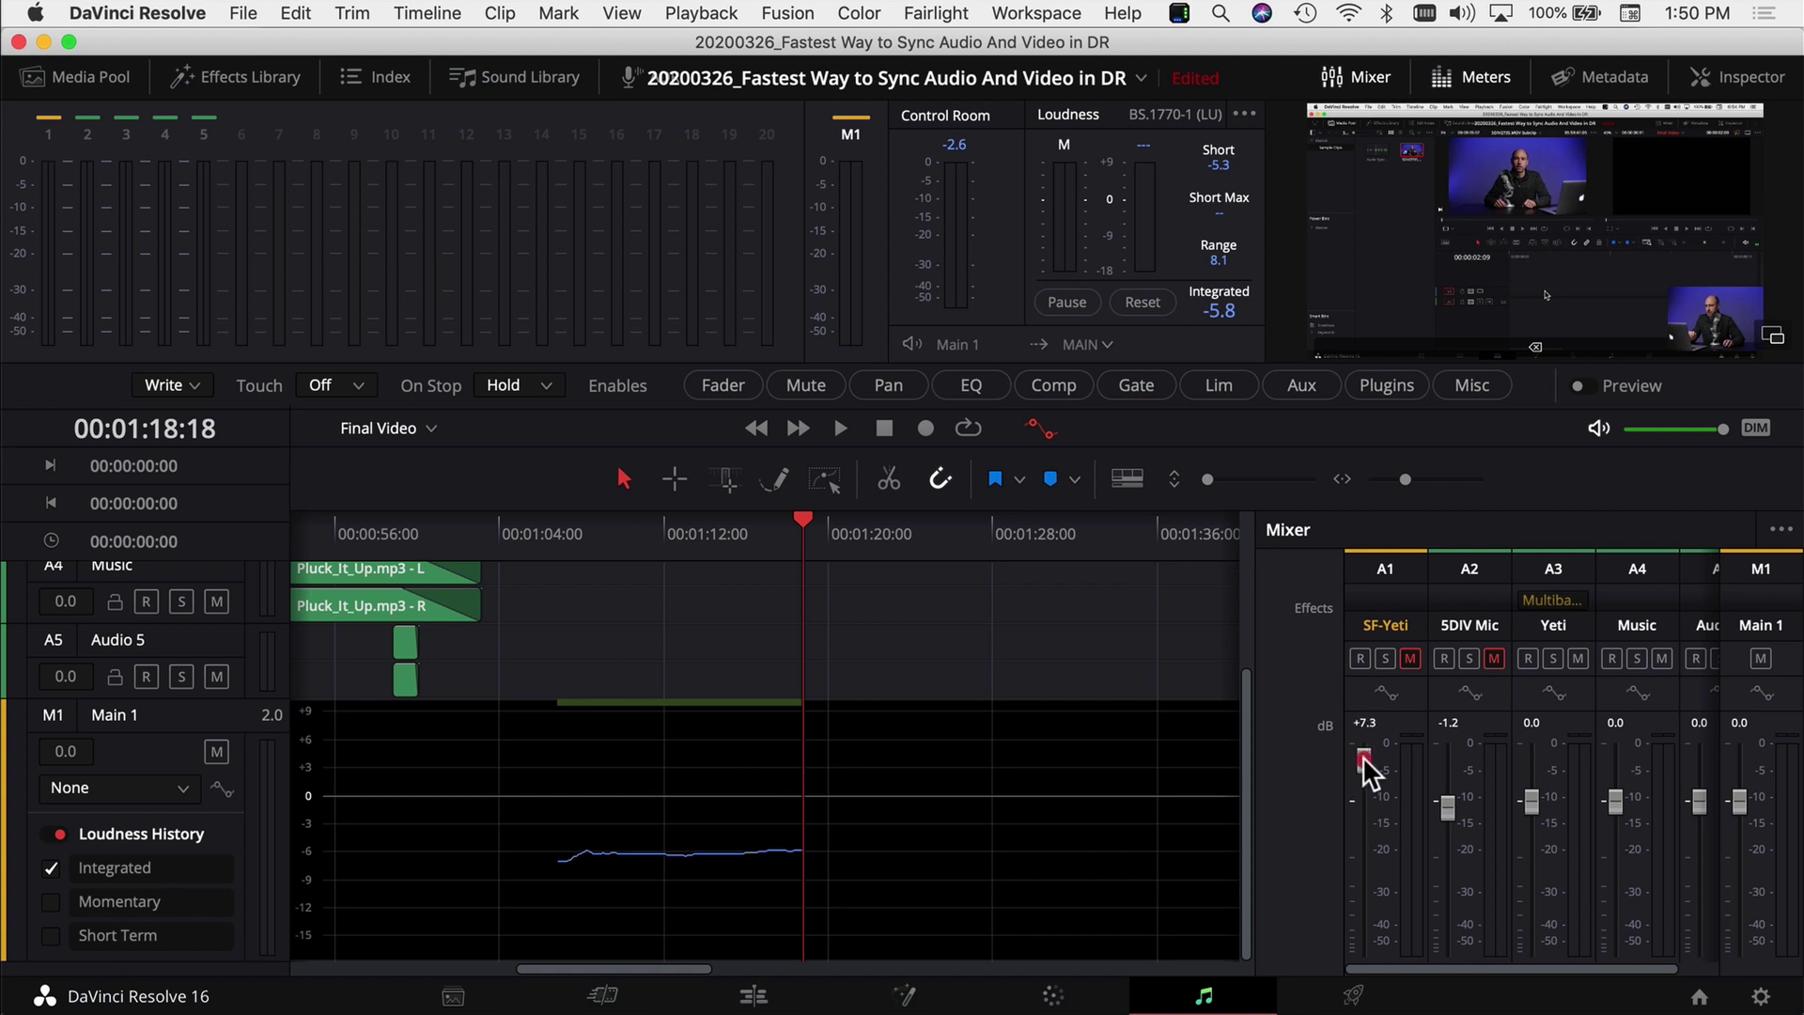
double_click(1365, 769)
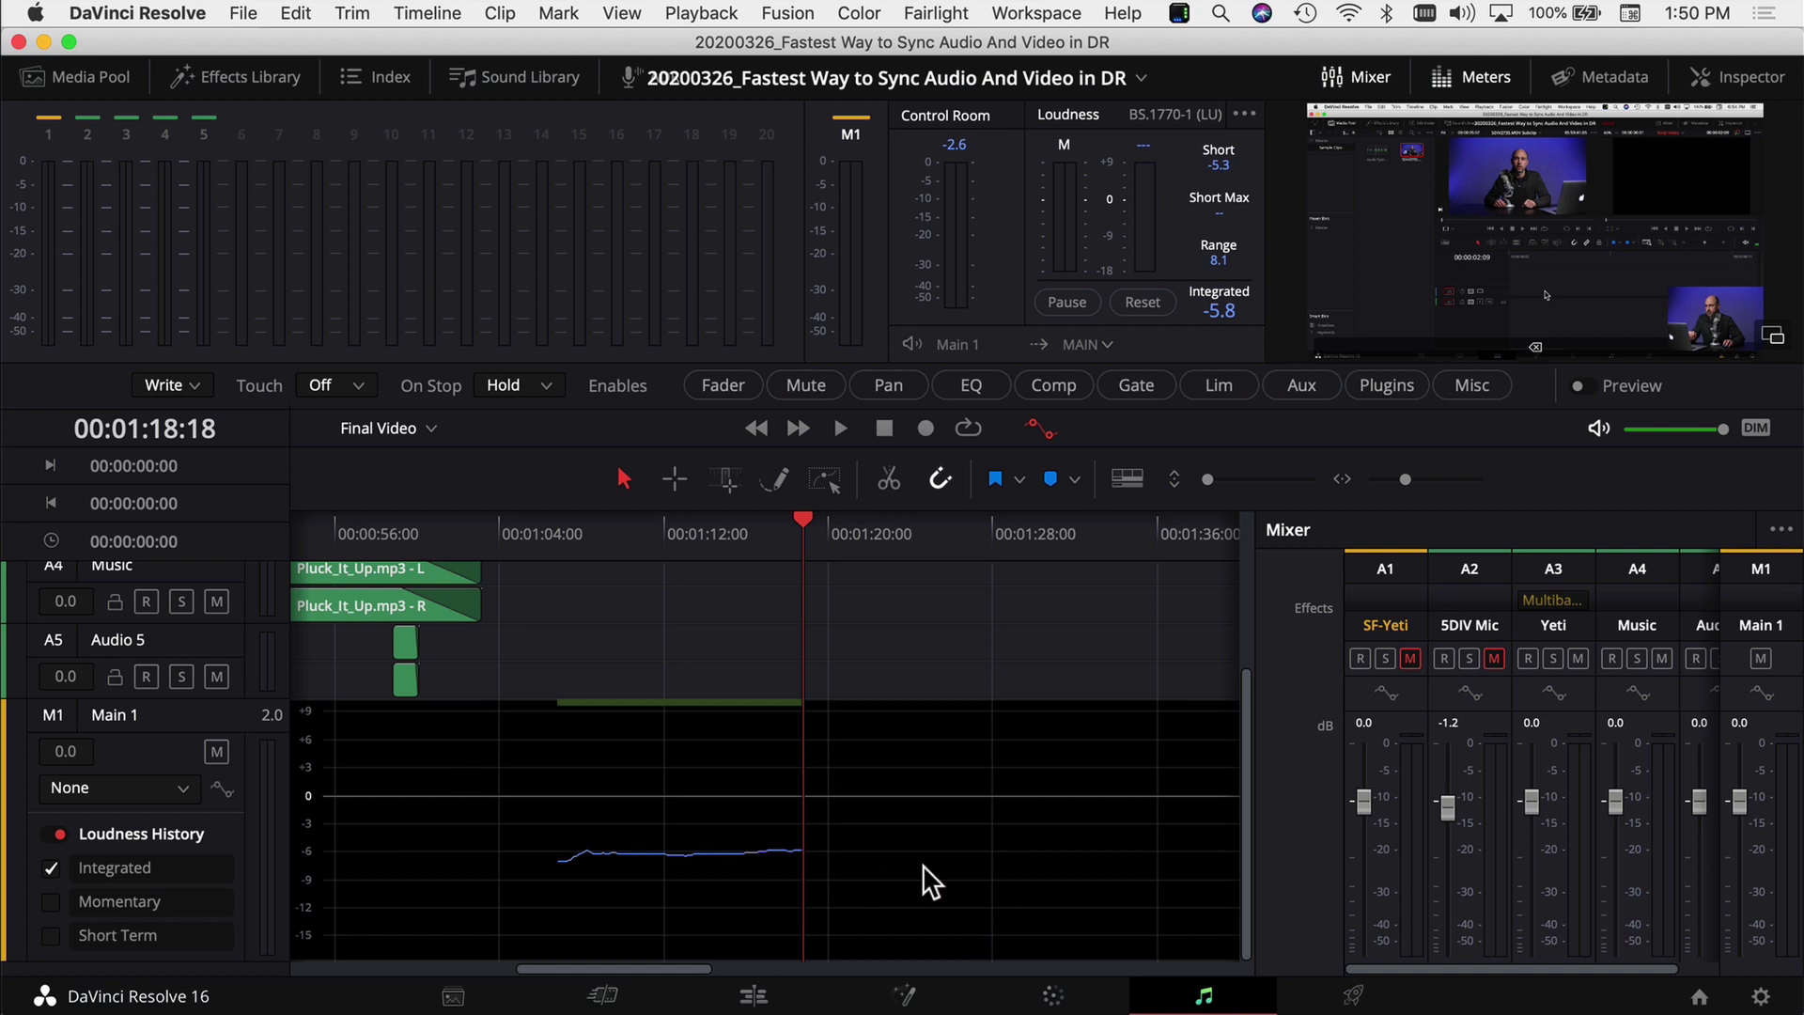
- Raise the Main 1 fader to +5.0 dB and continue playback to 00:01:37:09 to graph the louder mix
drag(1740, 805, 1742, 770)
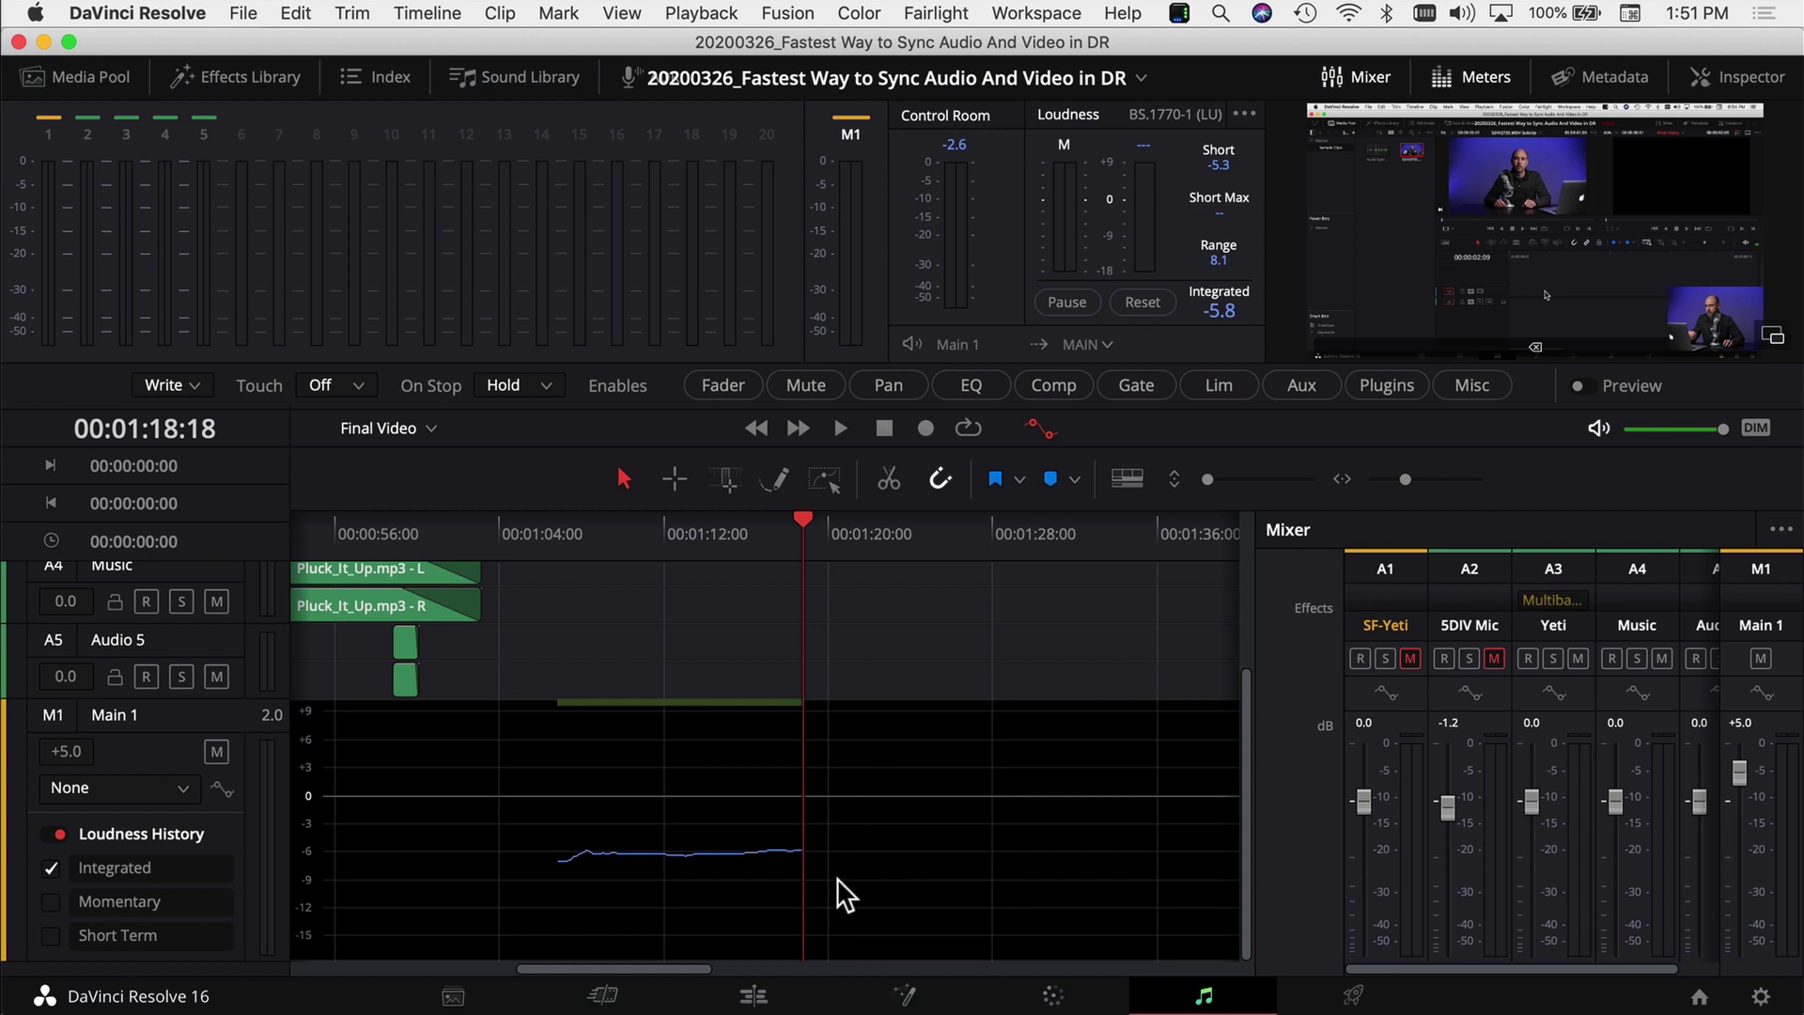
key(space)
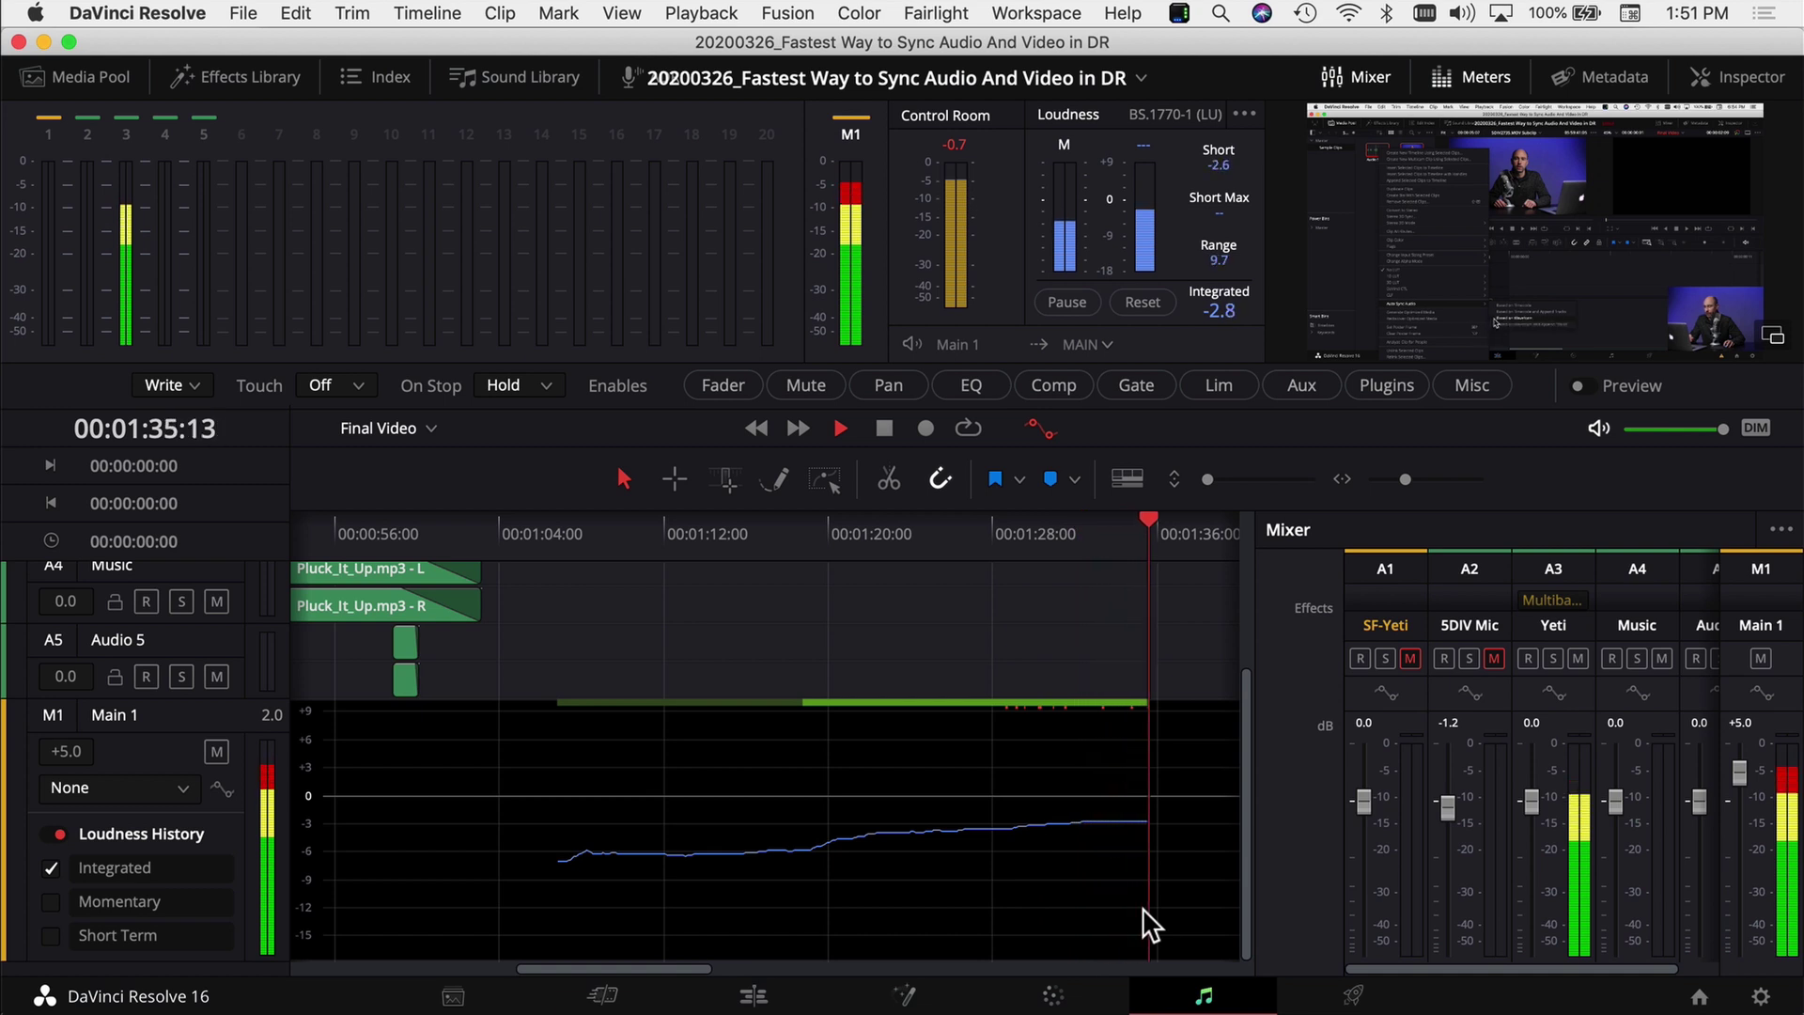
key(space)
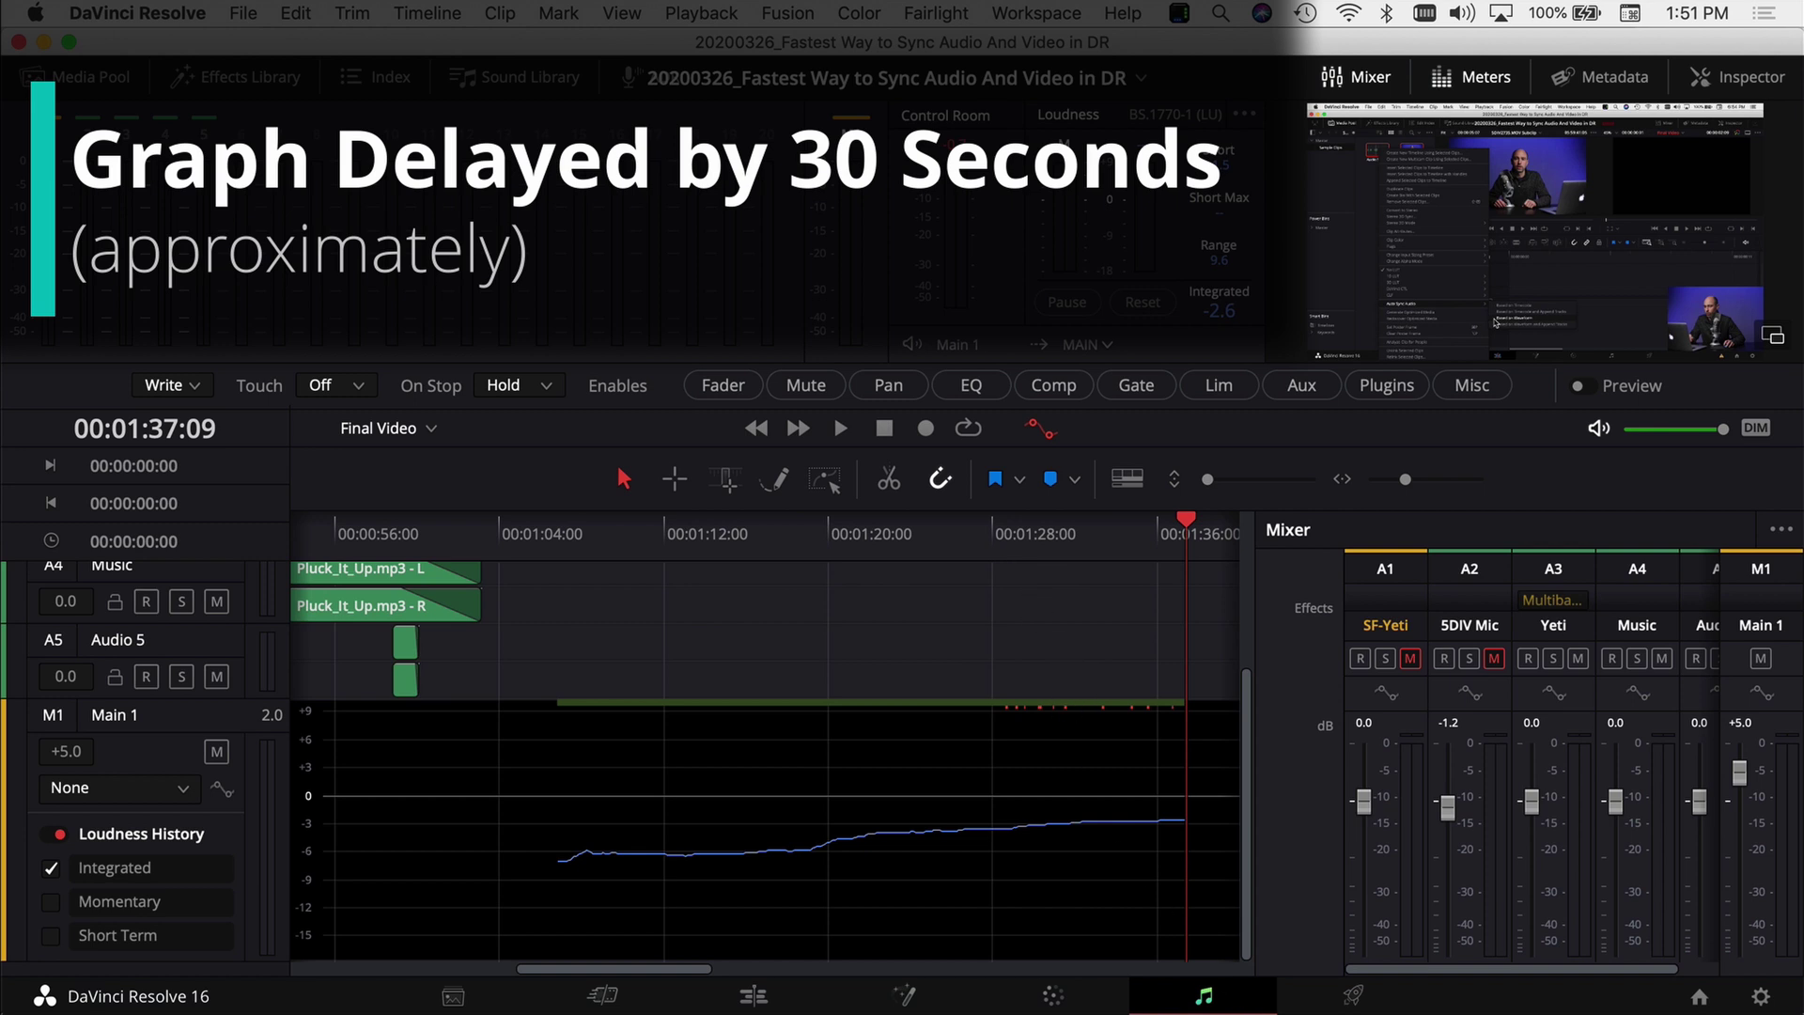
drag(685, 973, 761, 979)
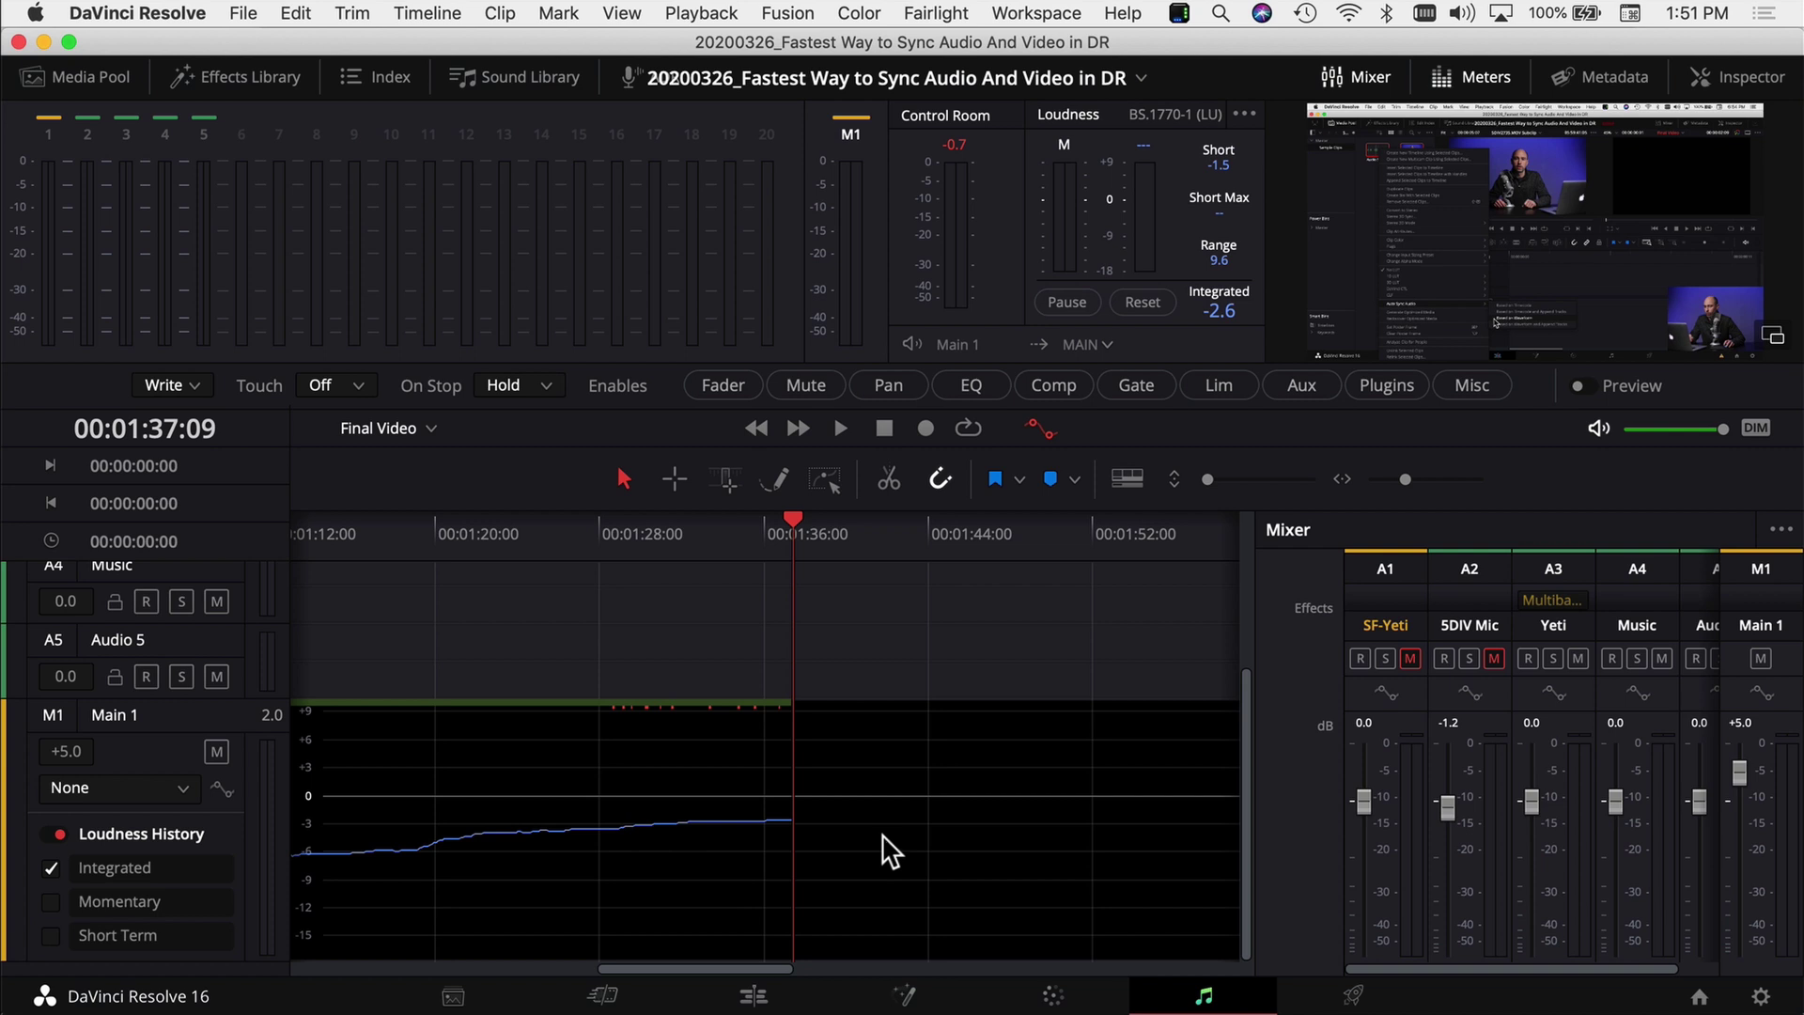
drag(1741, 775, 1753, 783)
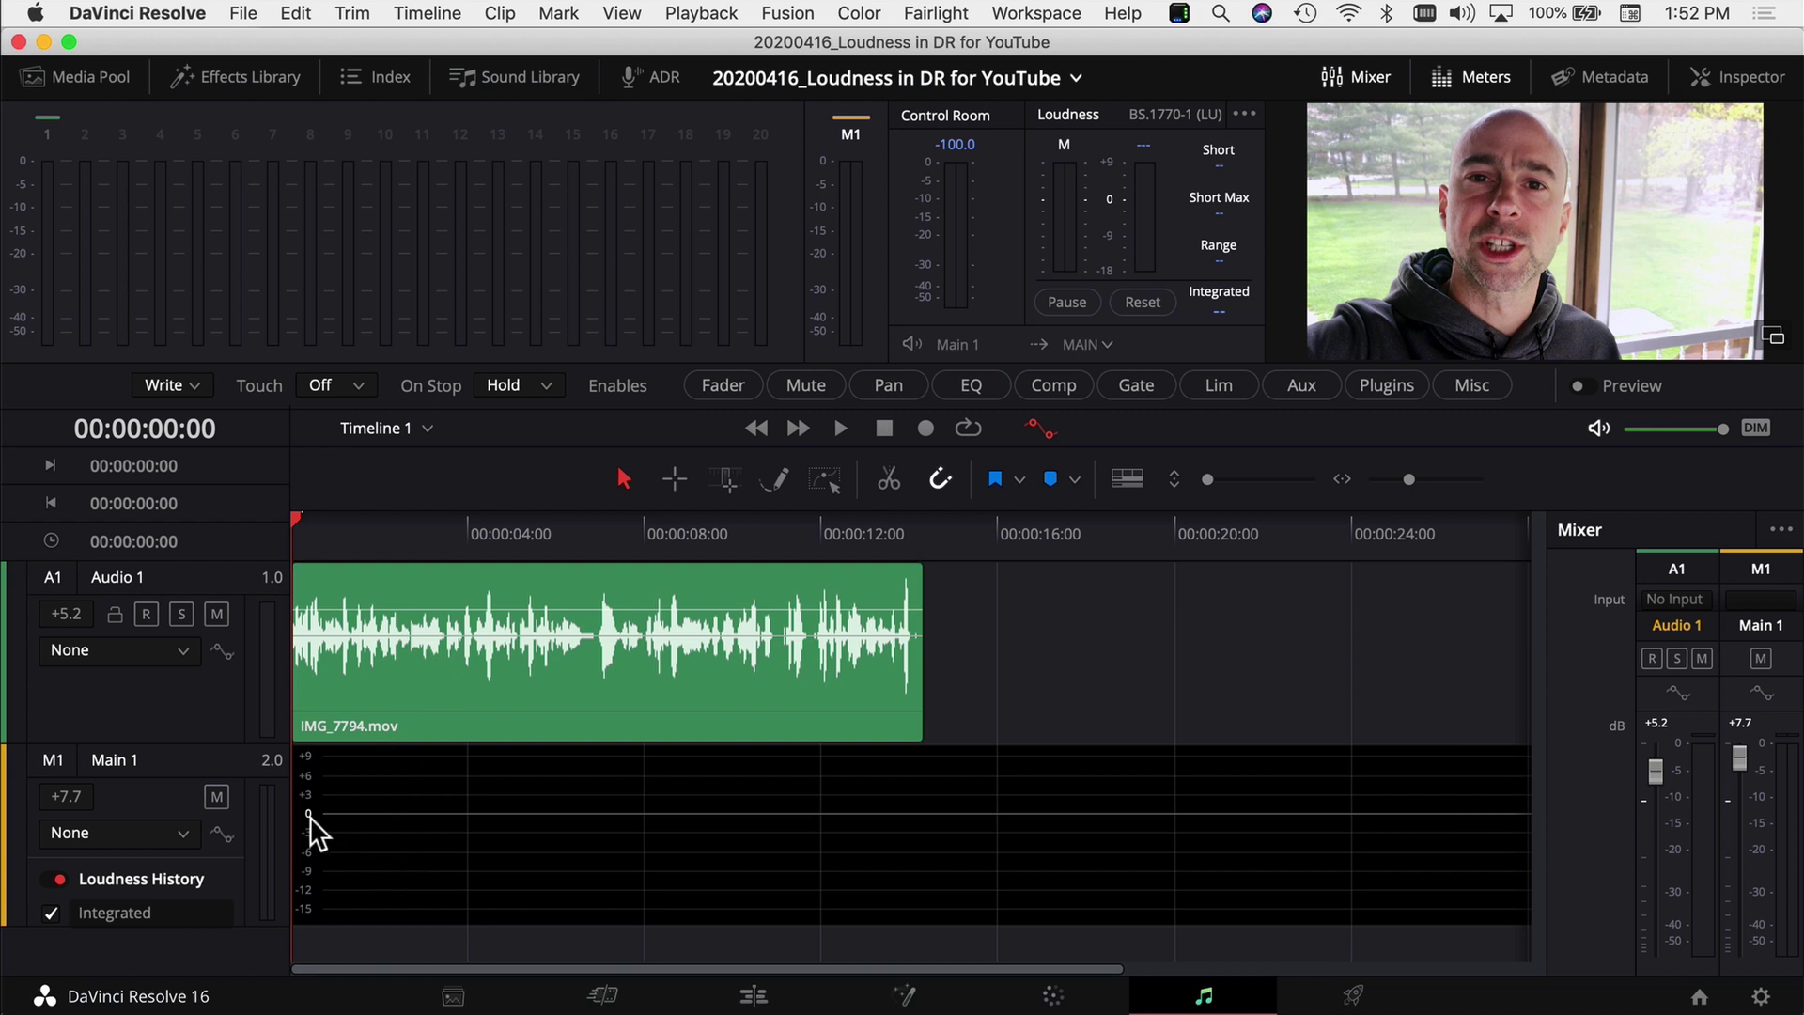
- In the 20200416_Loudness in DR for YouTube project, play IMG_7794.mov to graph its loudness and return the playhead to the start
click(367, 815)
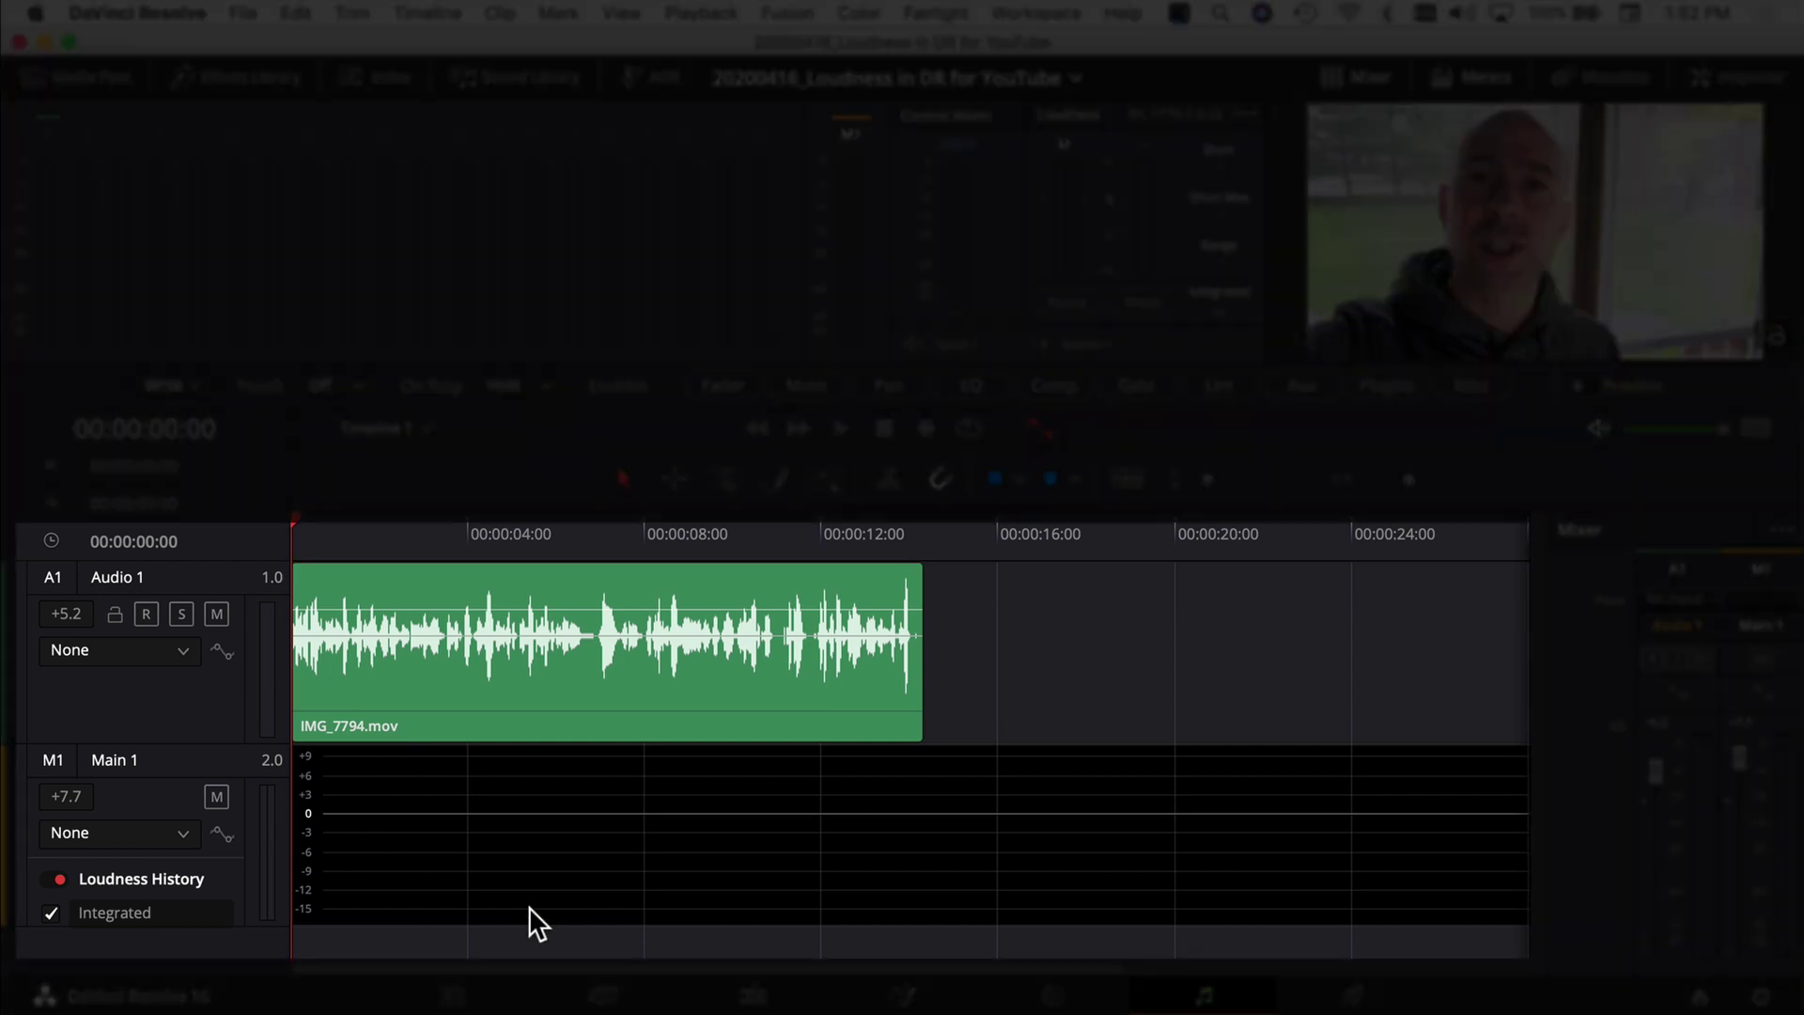
key(space)
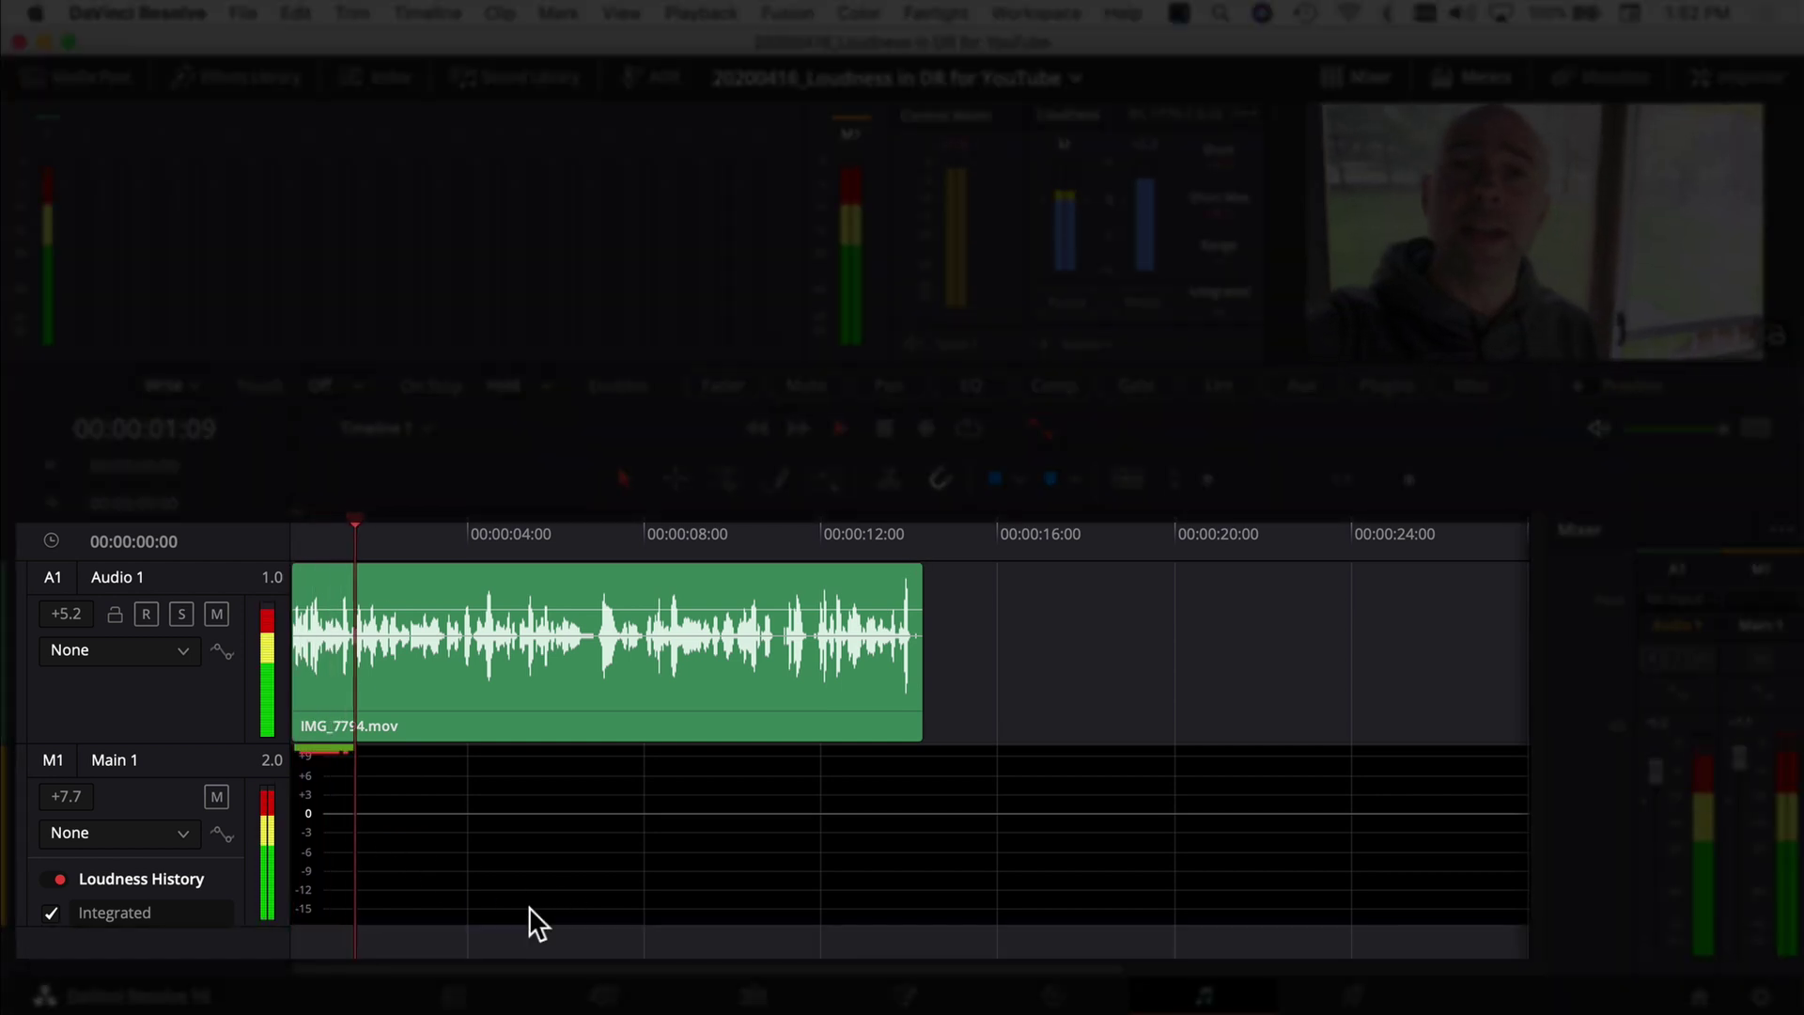
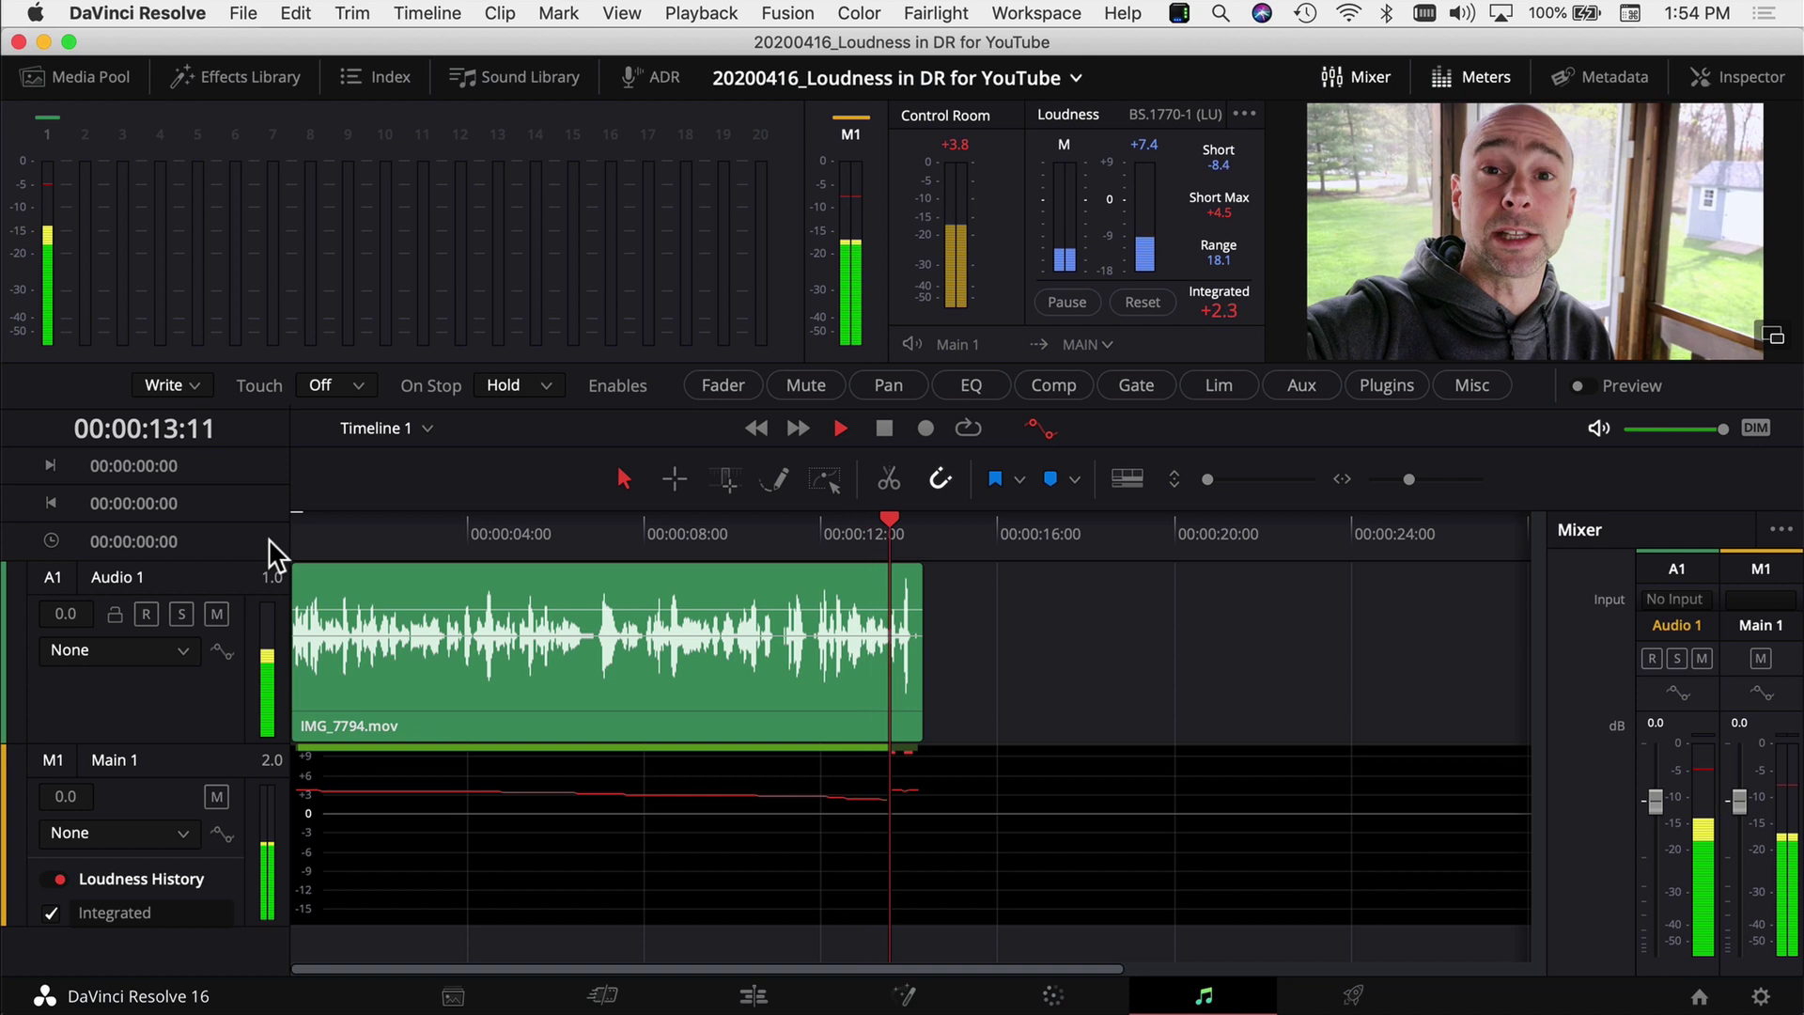
key(space)
click(296, 522)
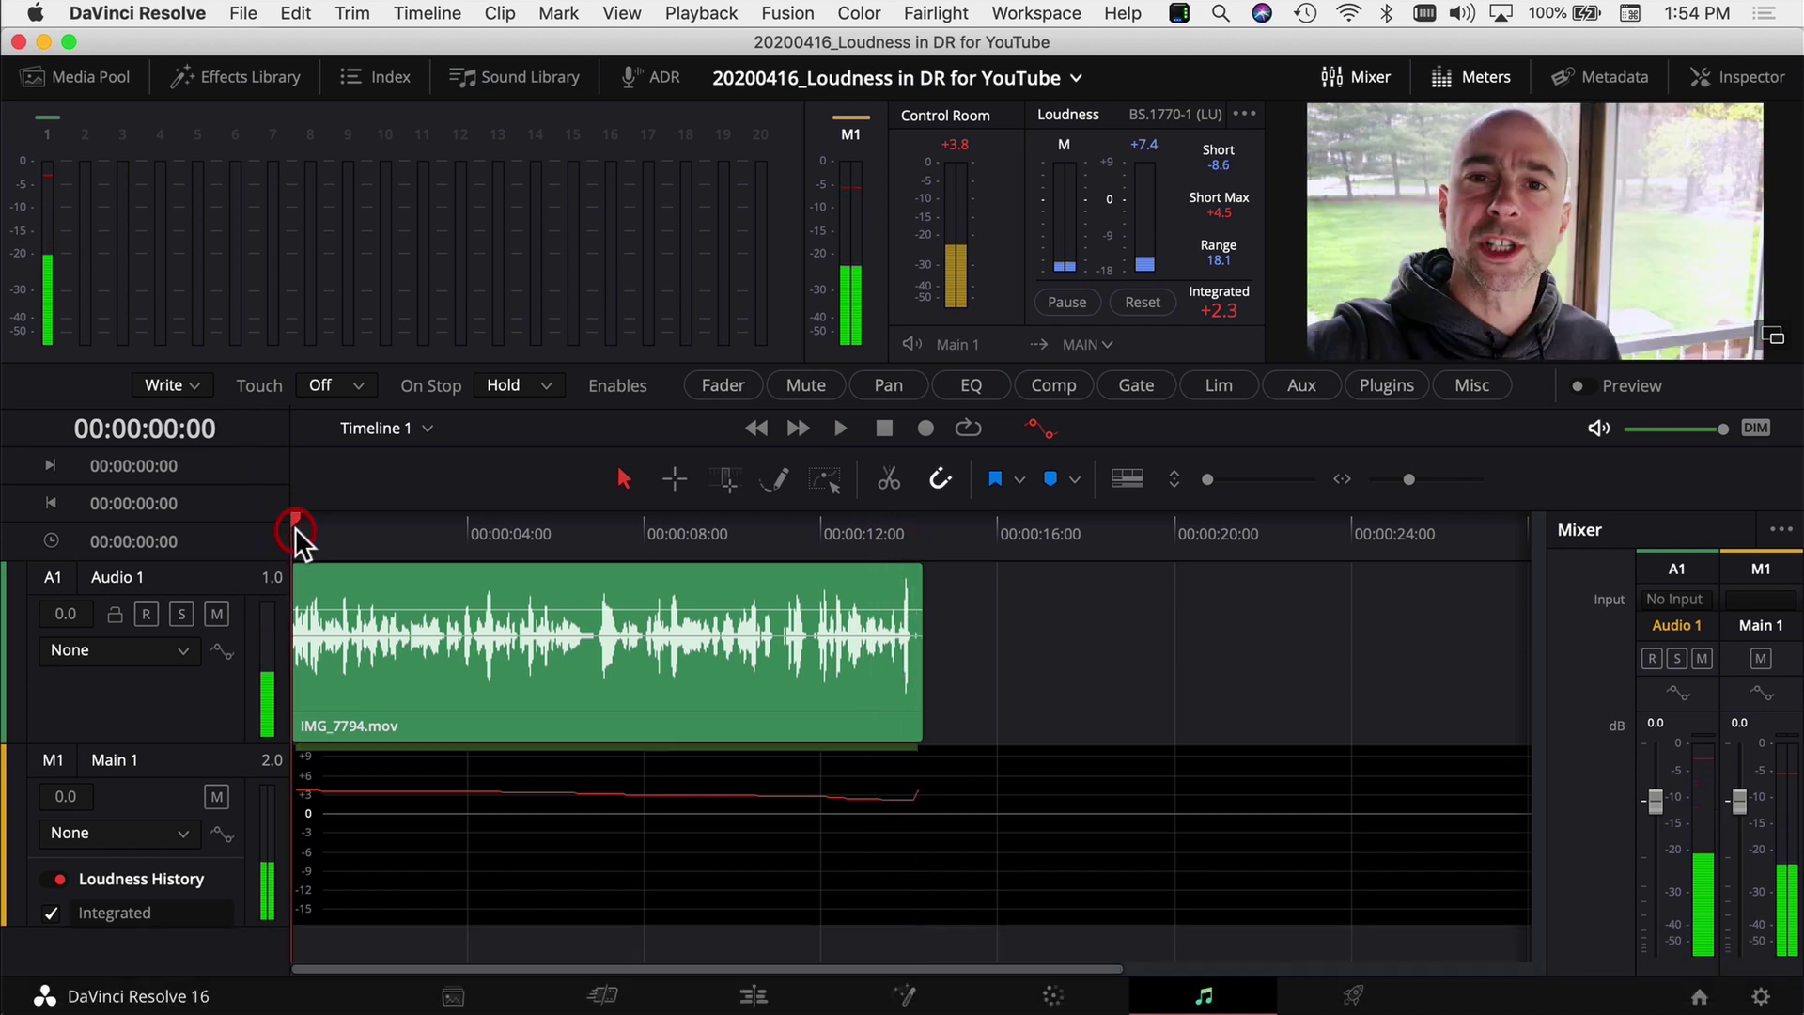
- Replay IMG_7794.mov repeatedly from the start of the timeline to re-graph its integrated loudness on the Main 1 track
key(space)
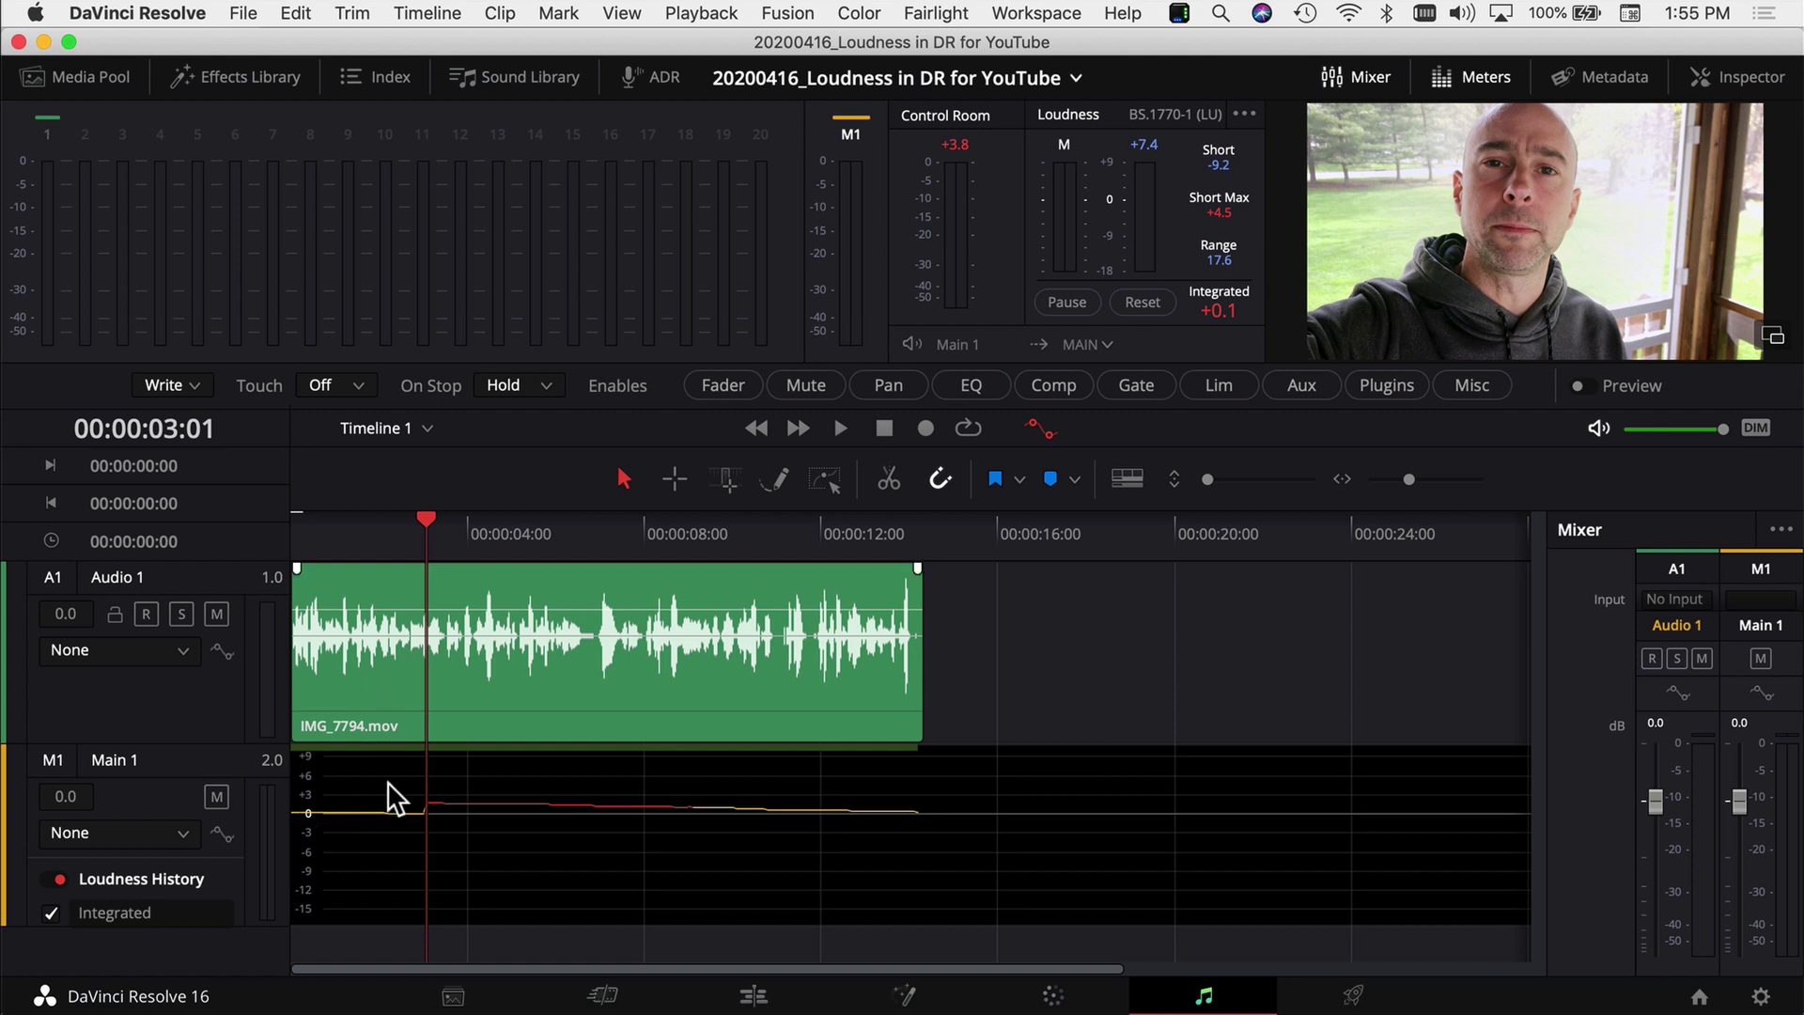
key(space)
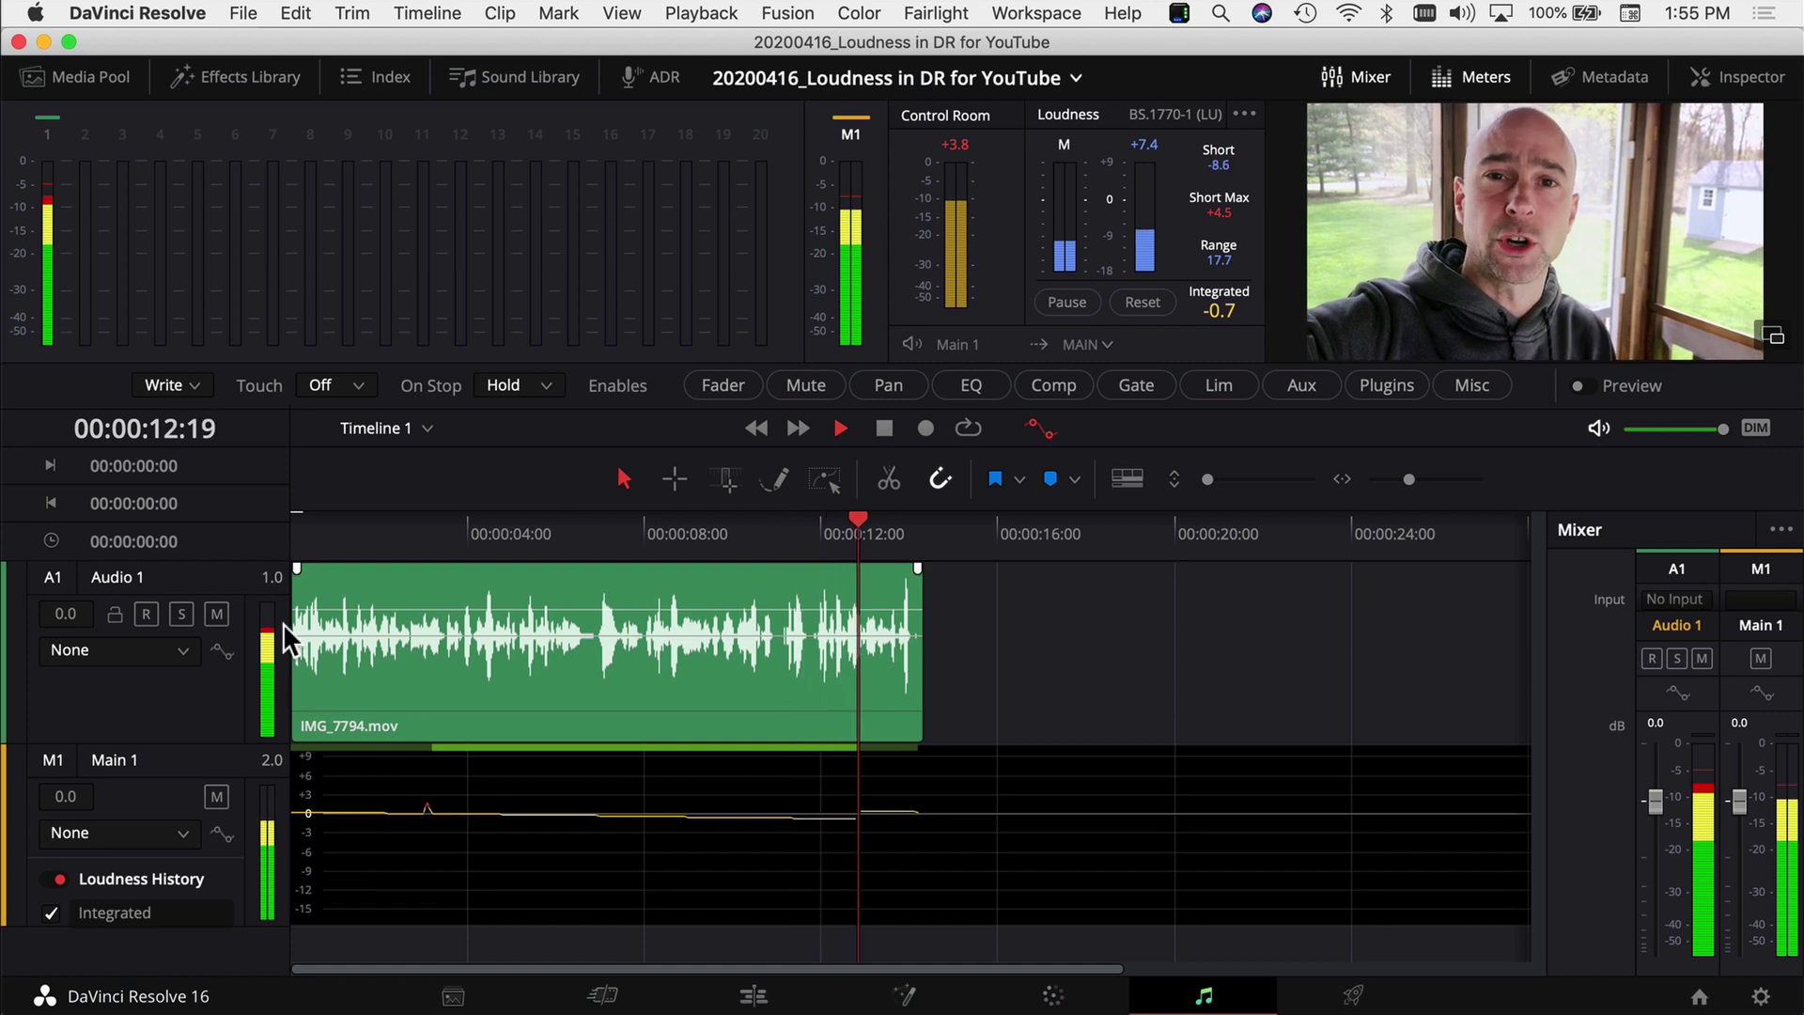
click(294, 537)
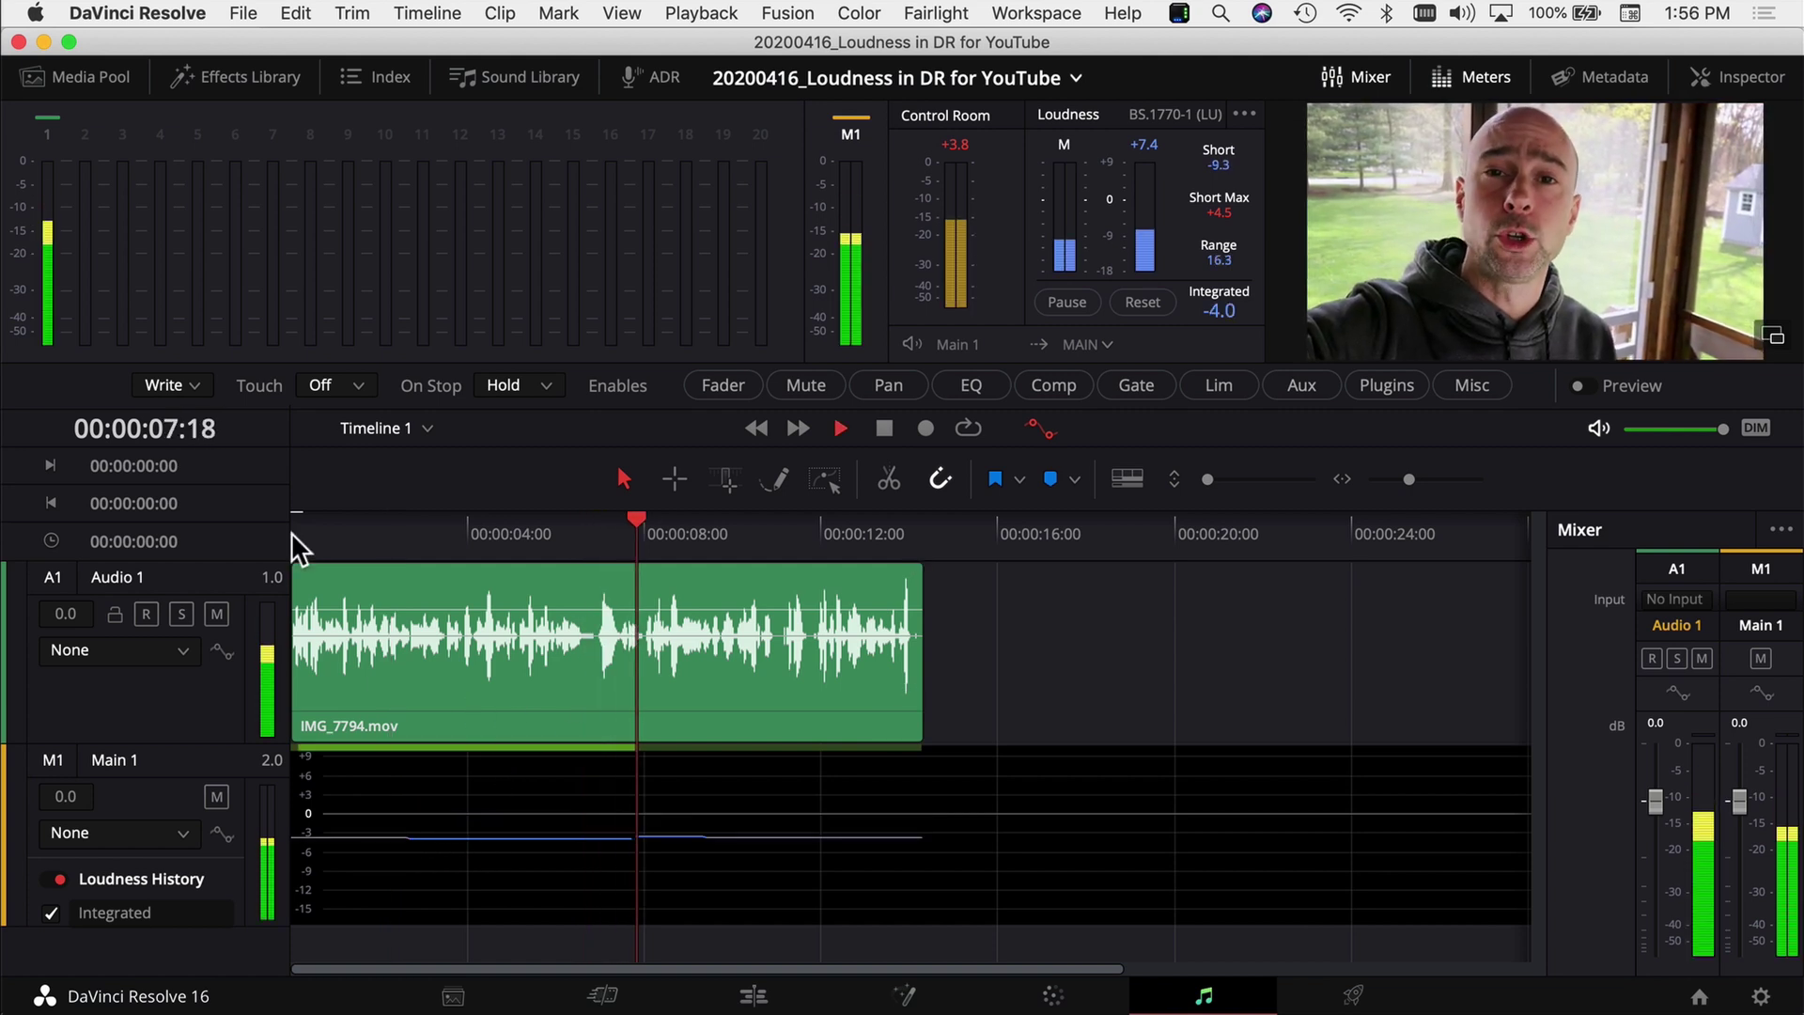
key(space)
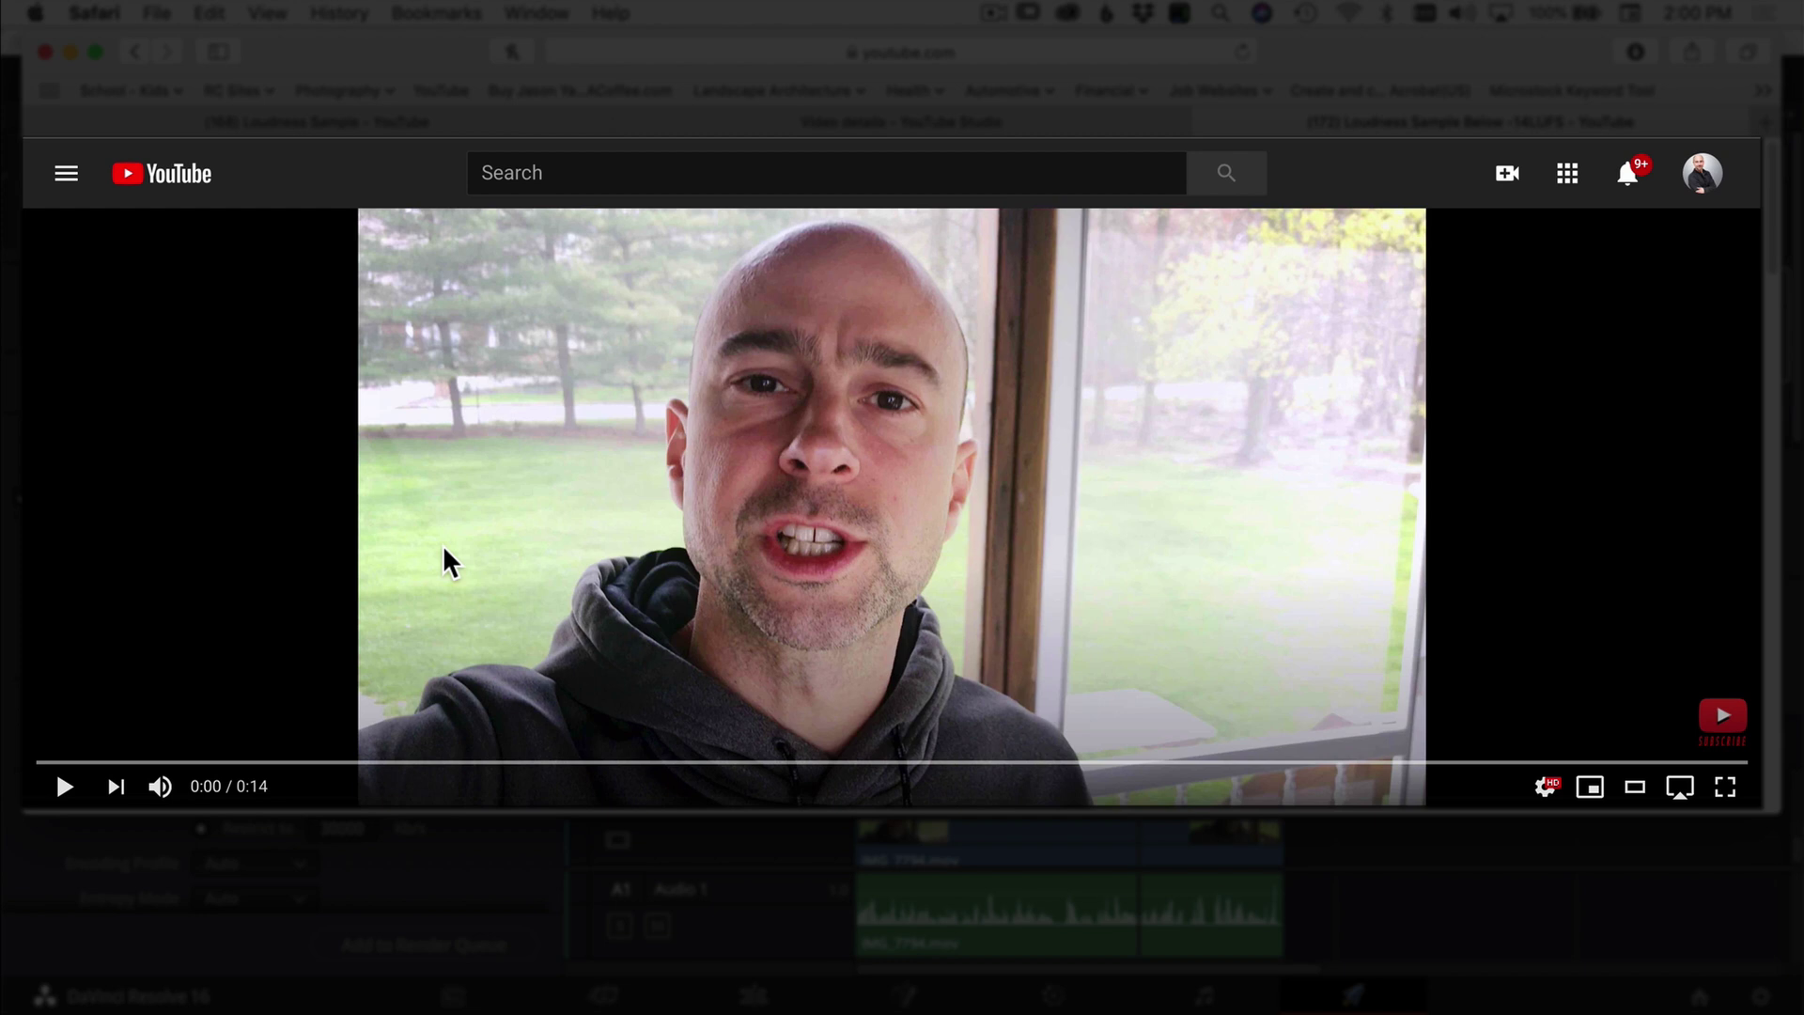
- Switch to YouTube in Safari, play the Loudness Sample Below -14LUFS video through to the end, and display its Stats for nerds
click(193, 625)
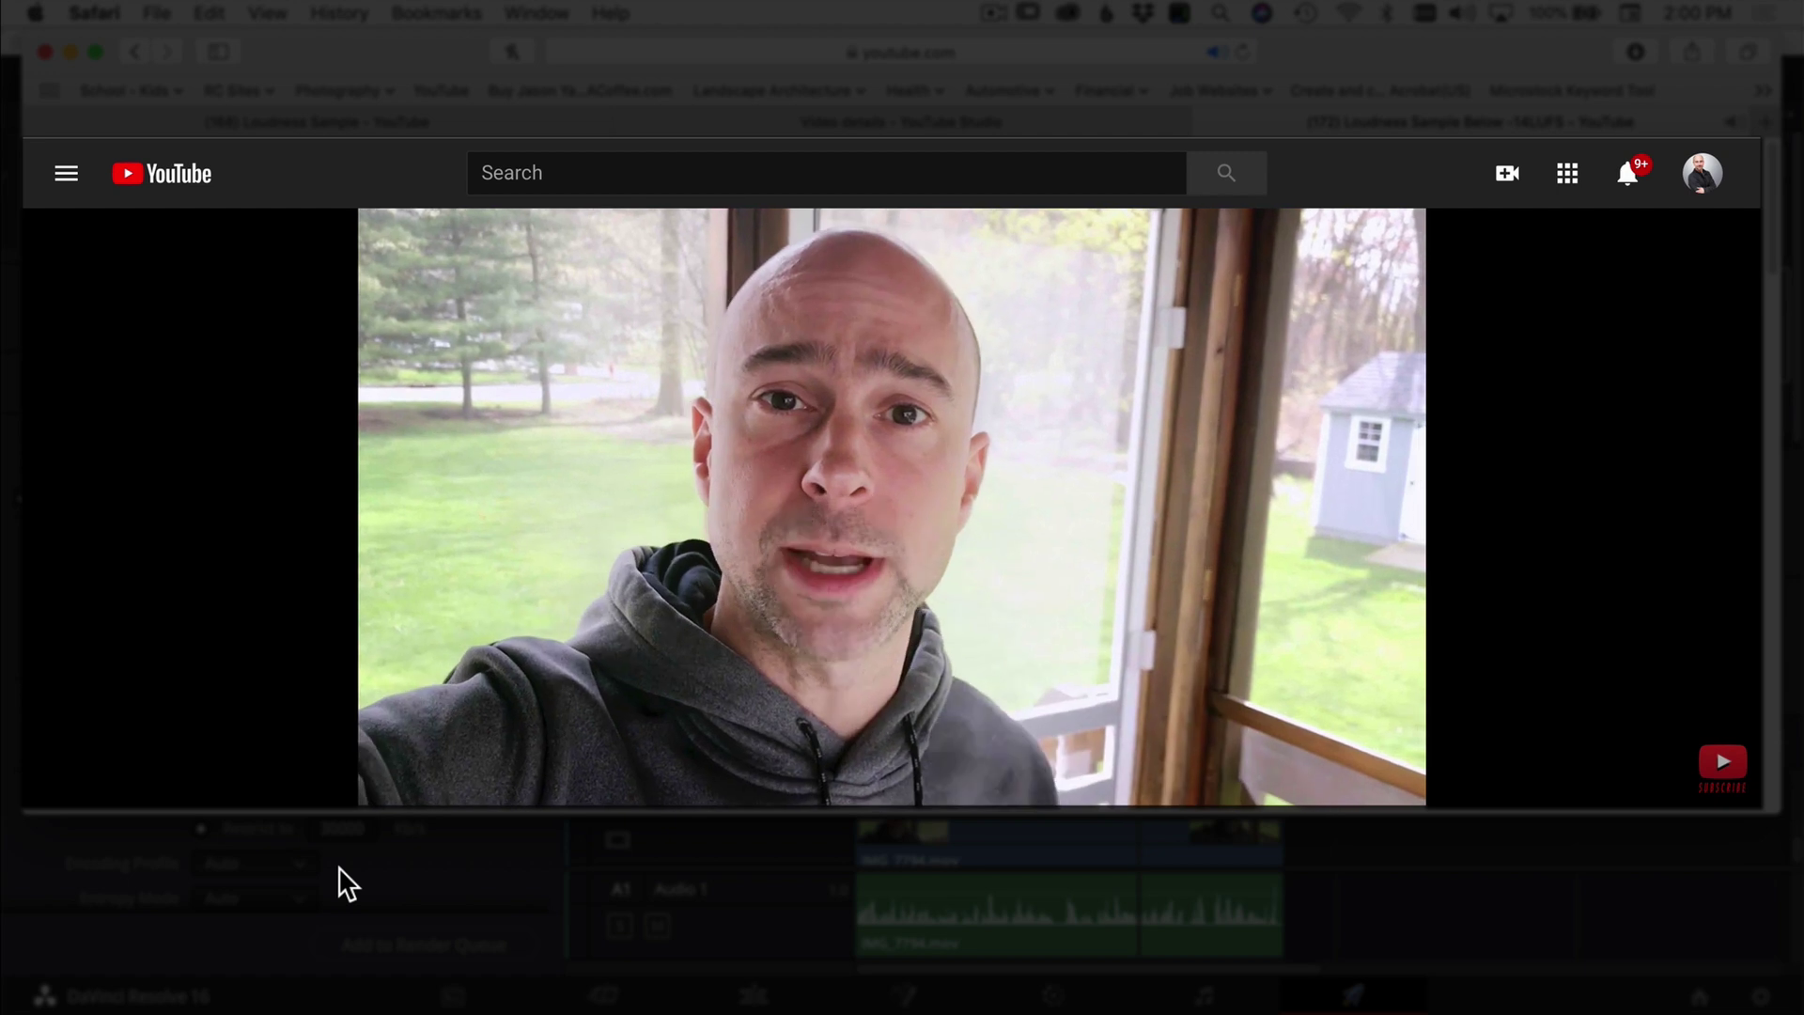
mouse_move(170, 697)
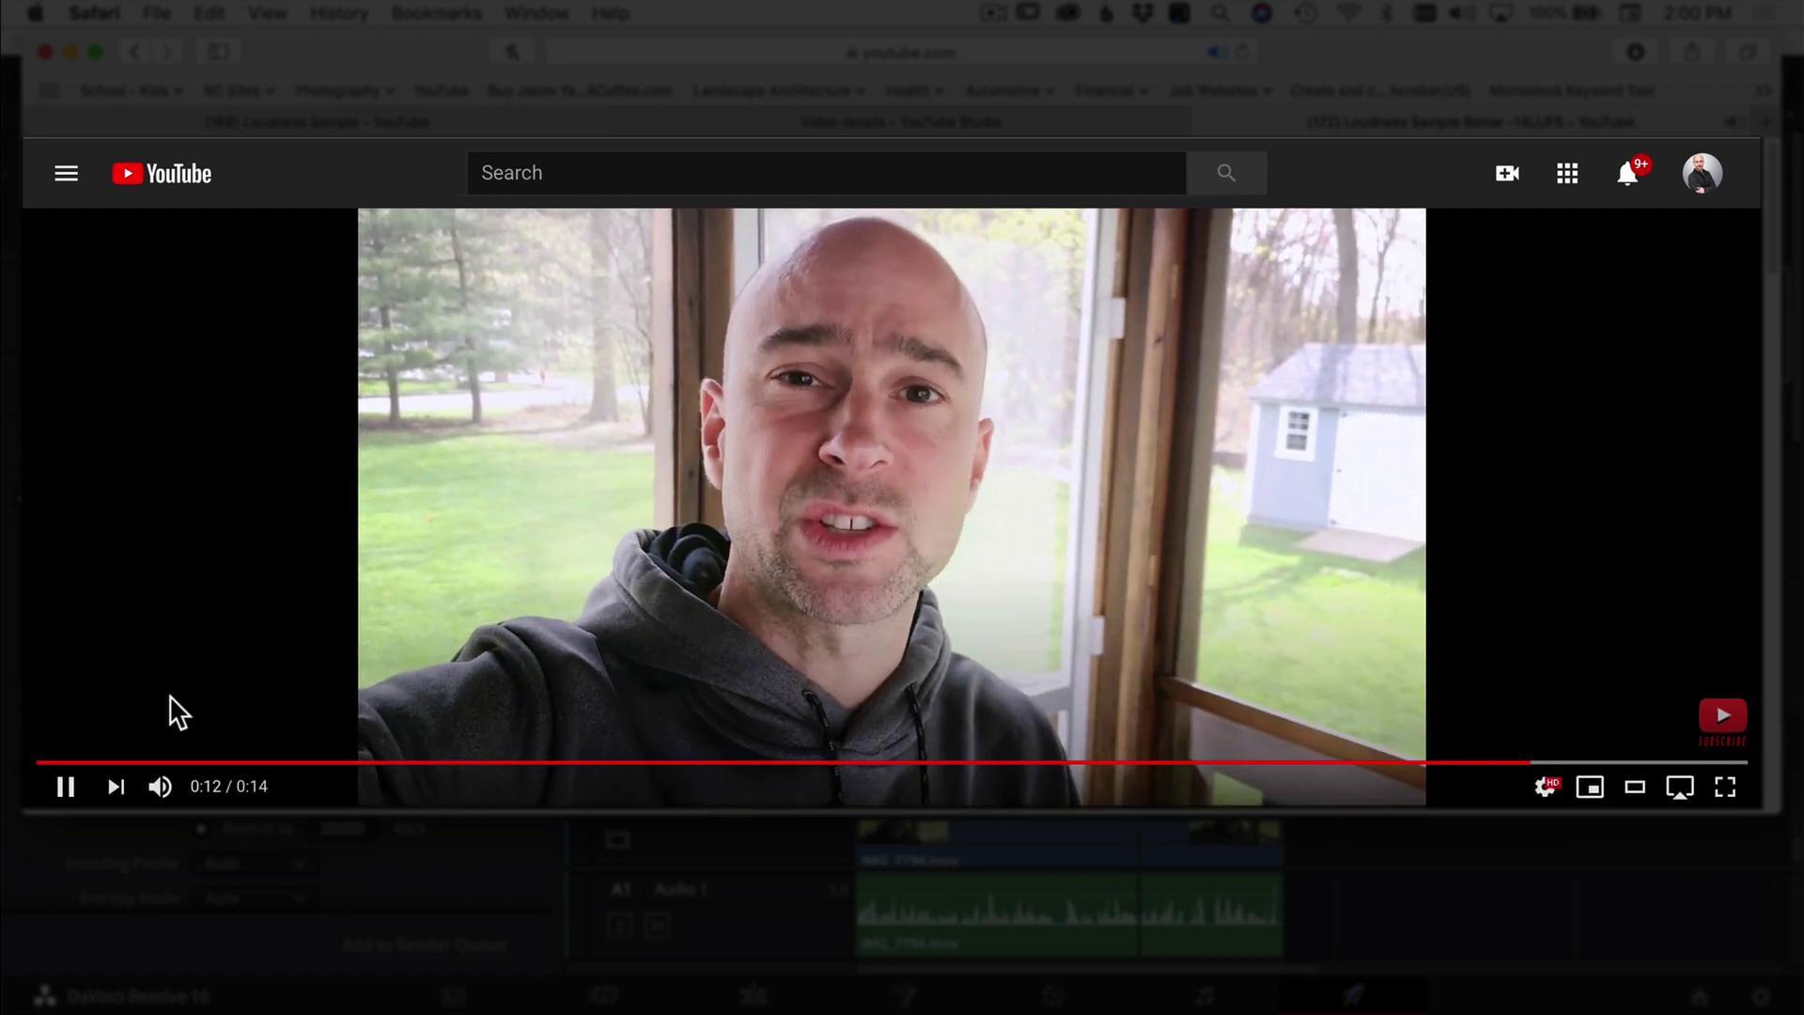
click(169, 695)
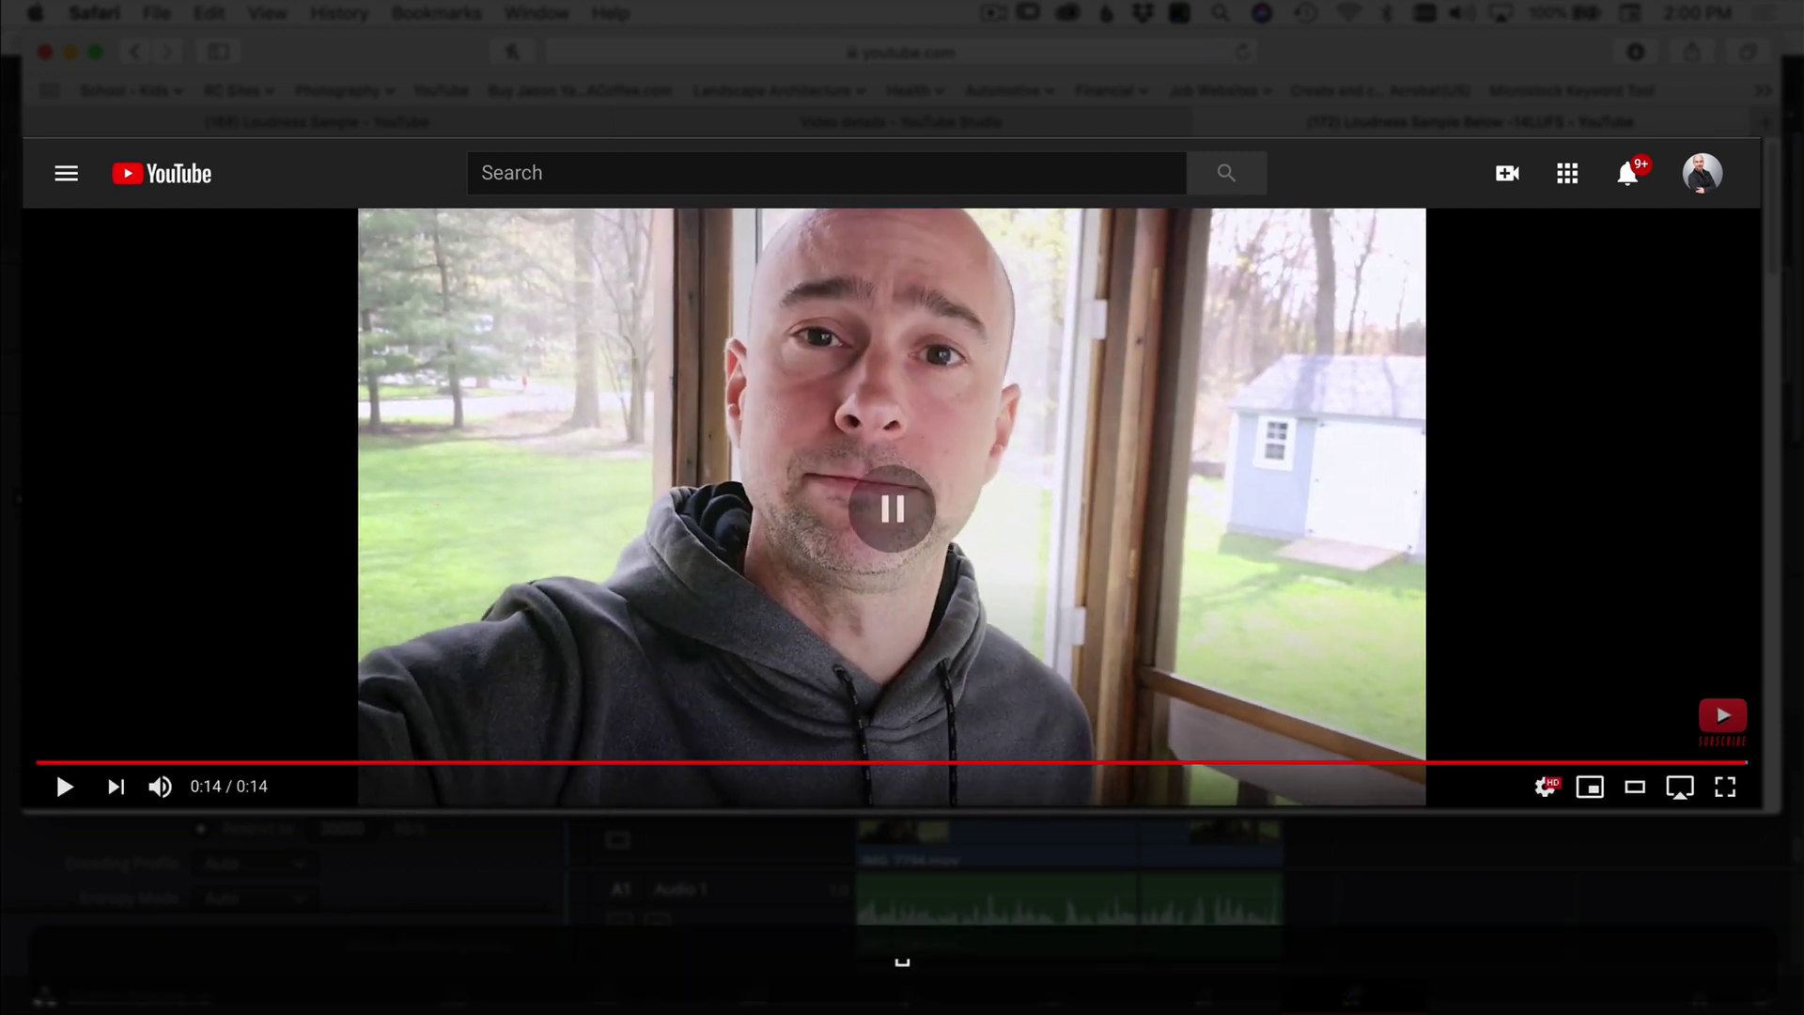
right_click(467, 457)
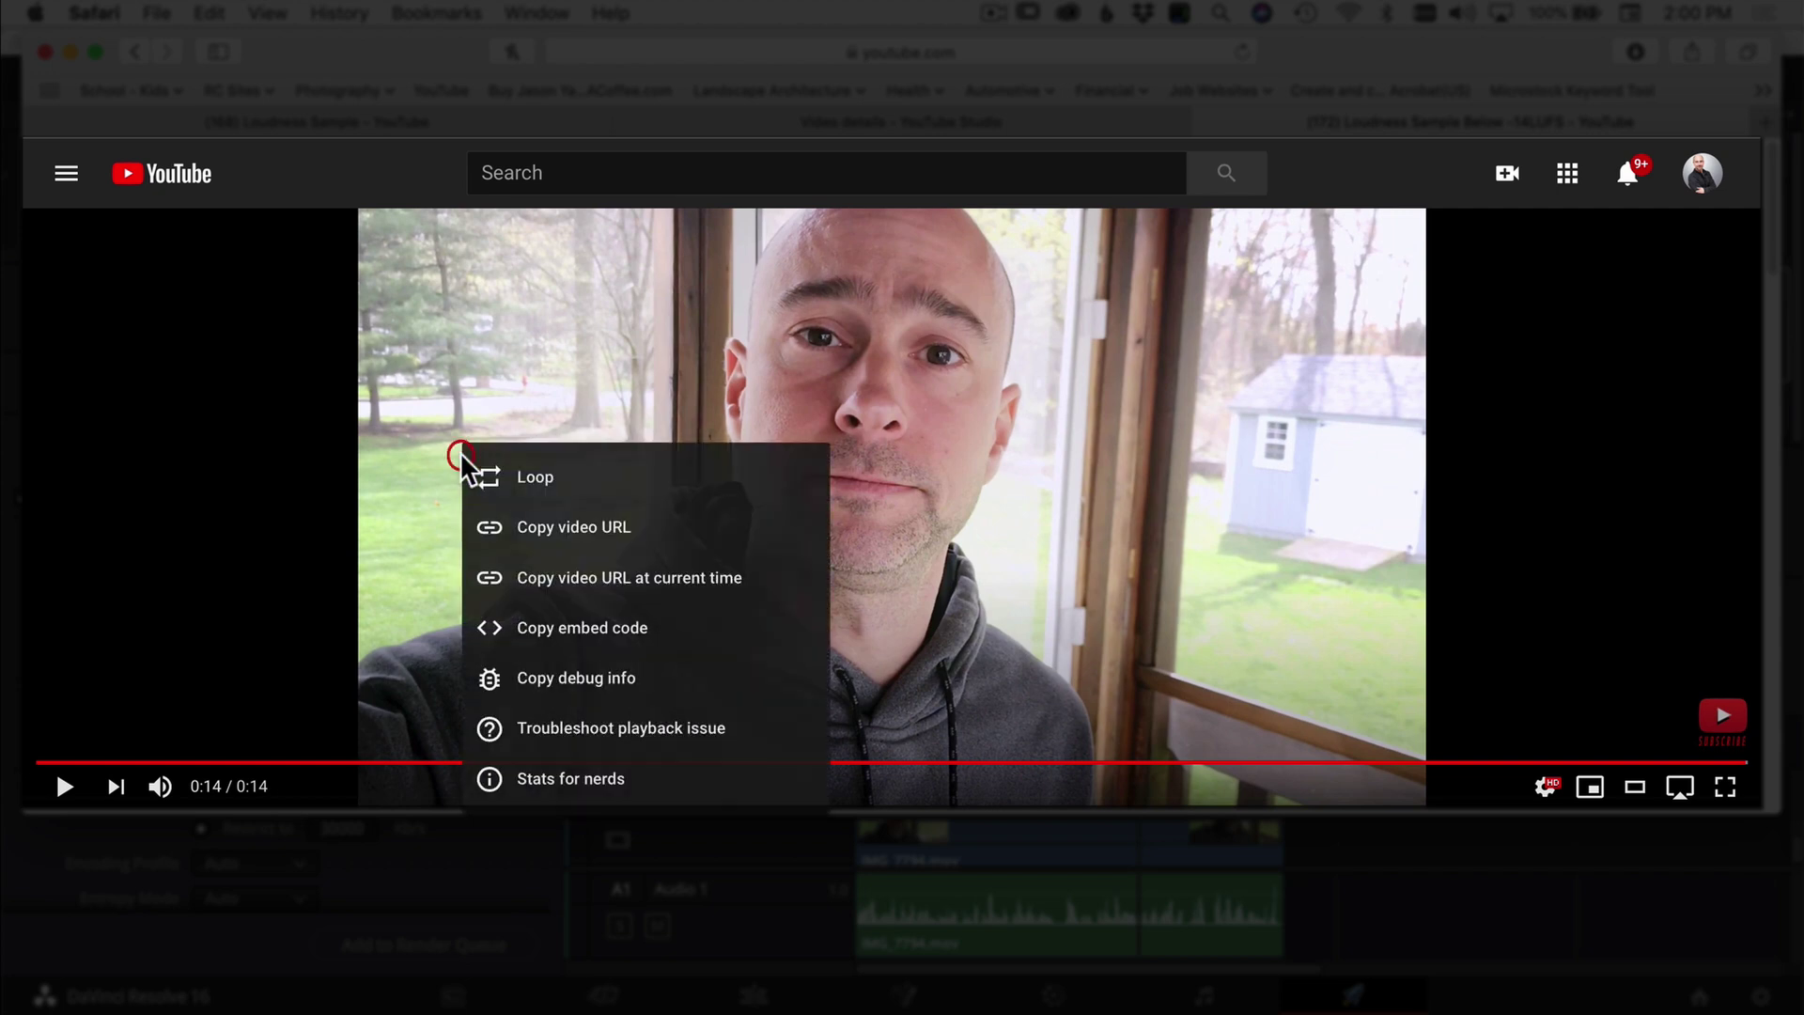
click(624, 787)
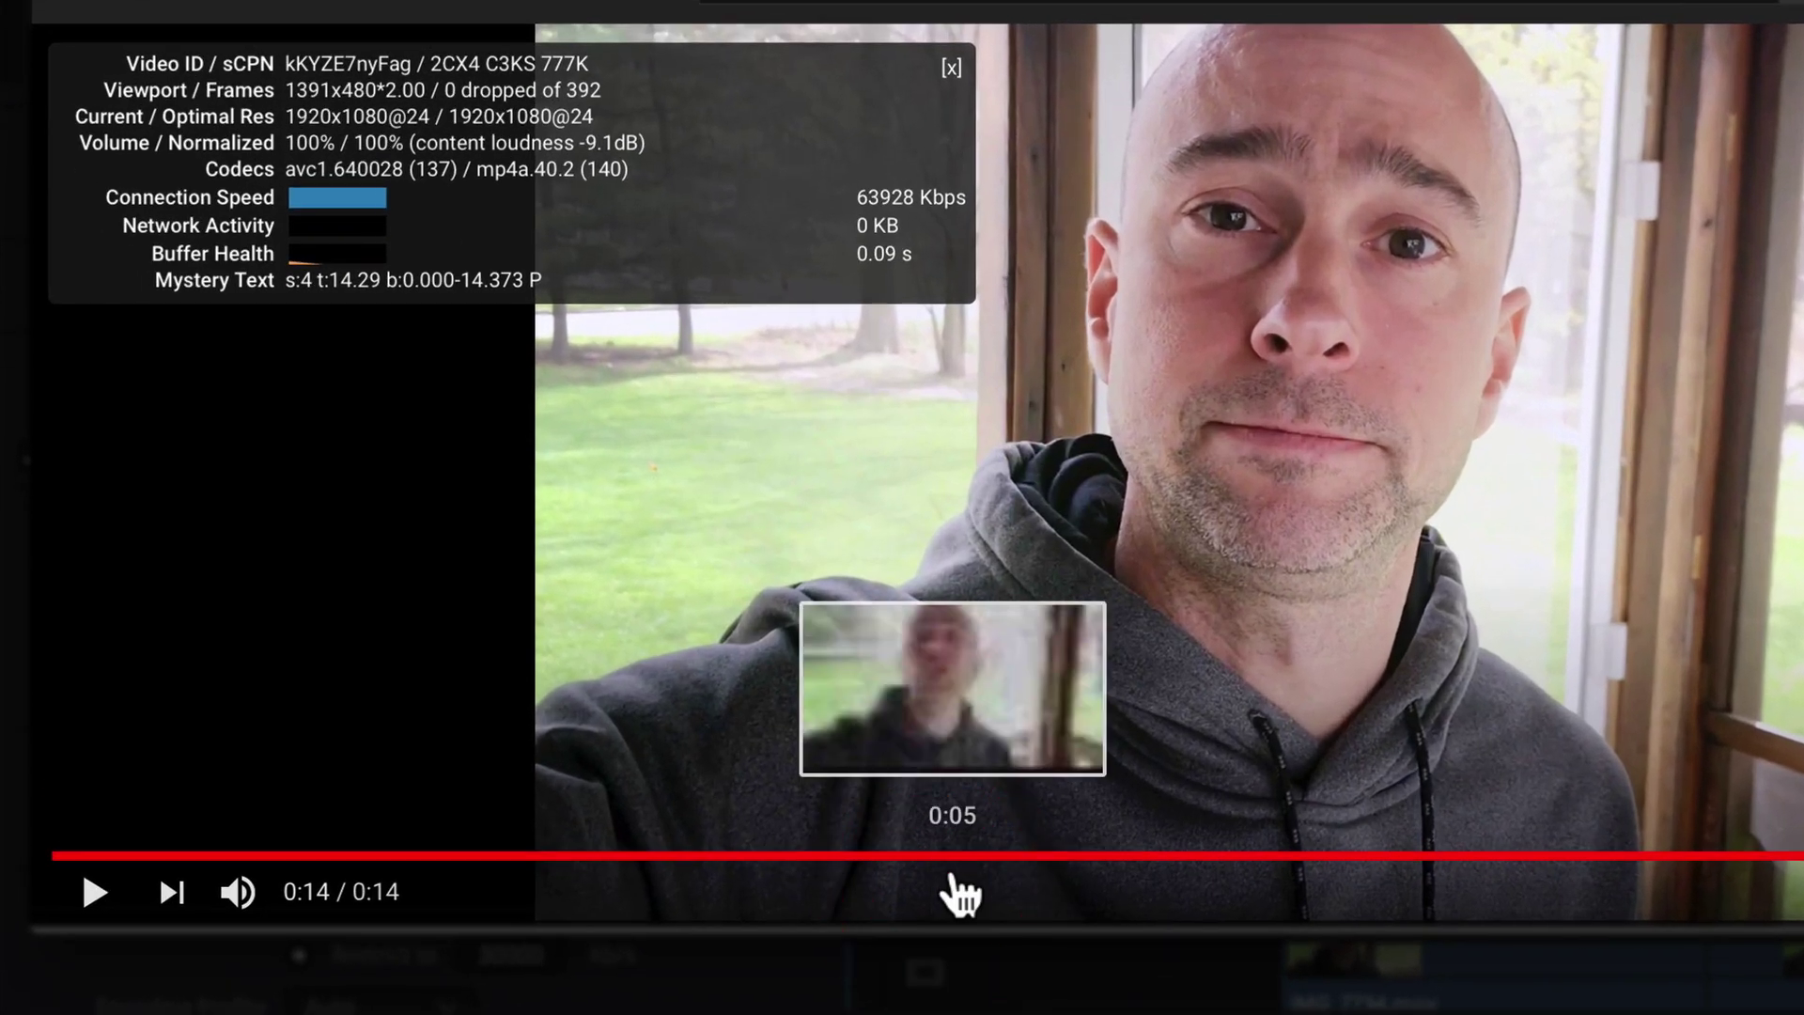